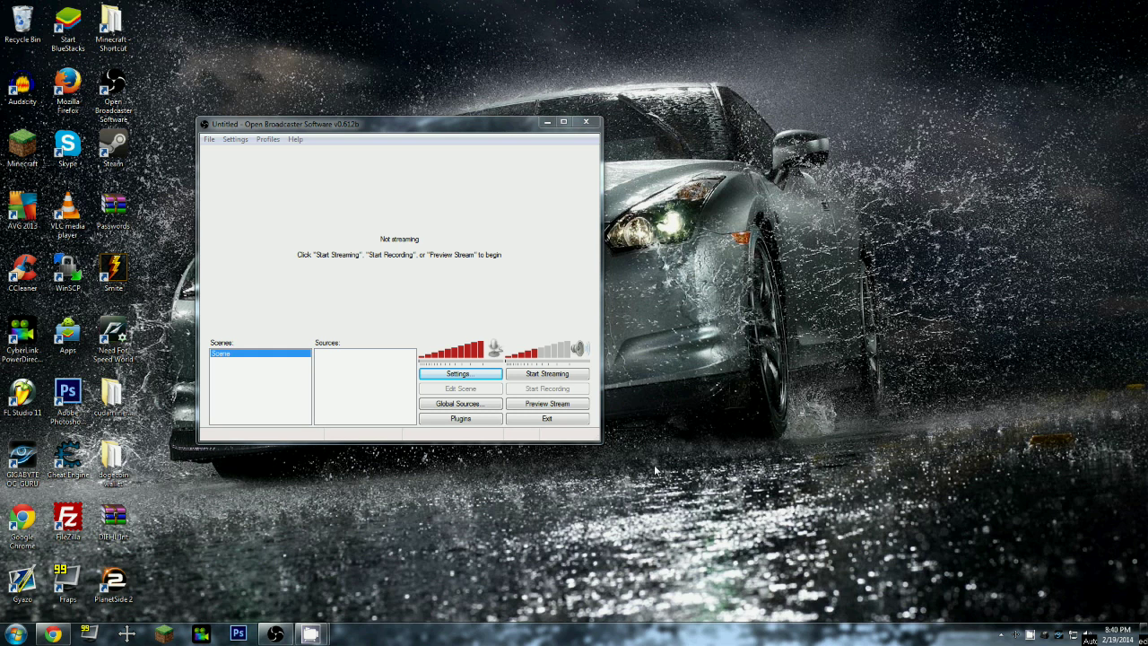
Open OBS Settings on the Encoding page: CBR, max bitrate 800, AAC 96 at 48khz stereo
left_click(445, 376)
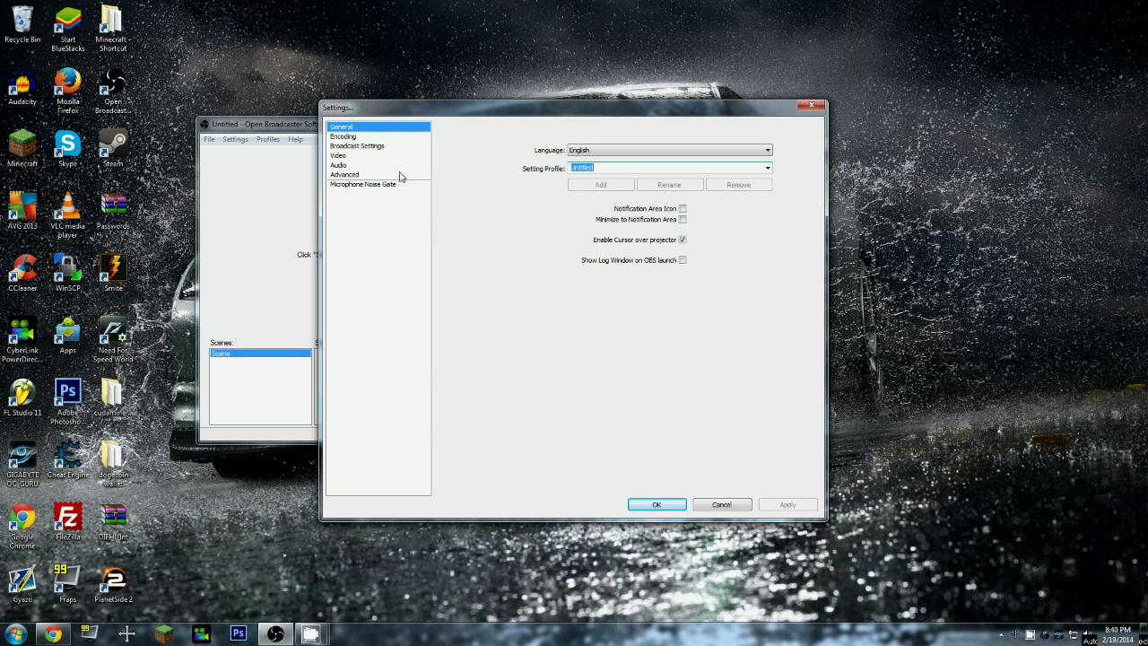
left_click(349, 138)
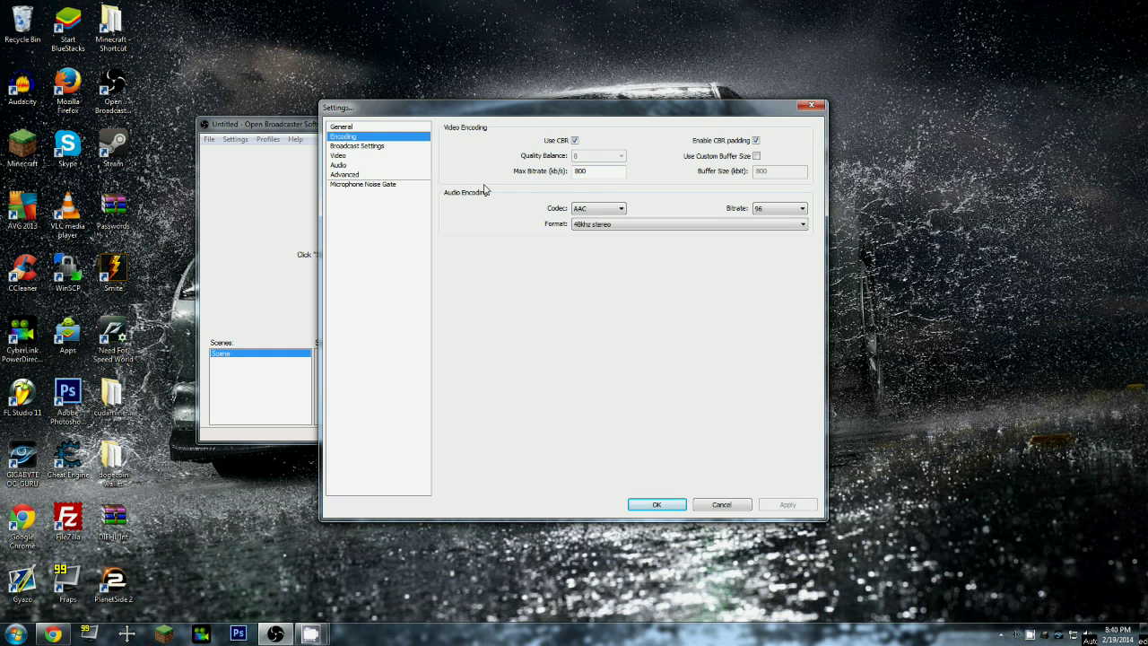
Set Broadcast Settings mode to File Output Only, recording to D:\Videos\YouTube\Test.mp4
left_click(367, 146)
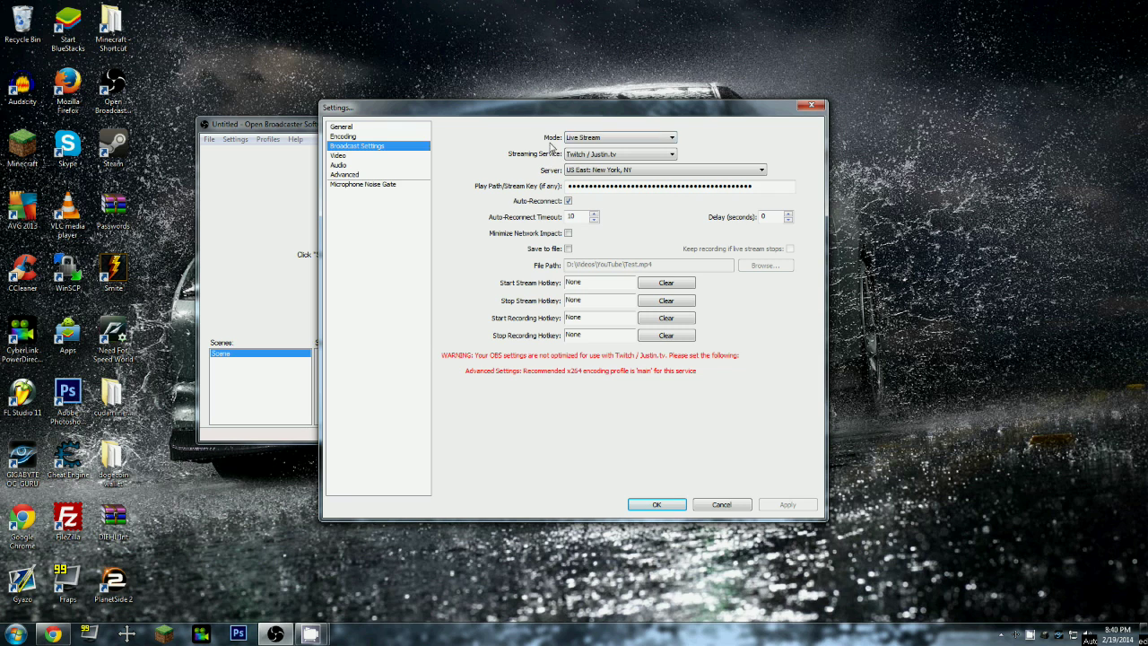
left_click(590, 142)
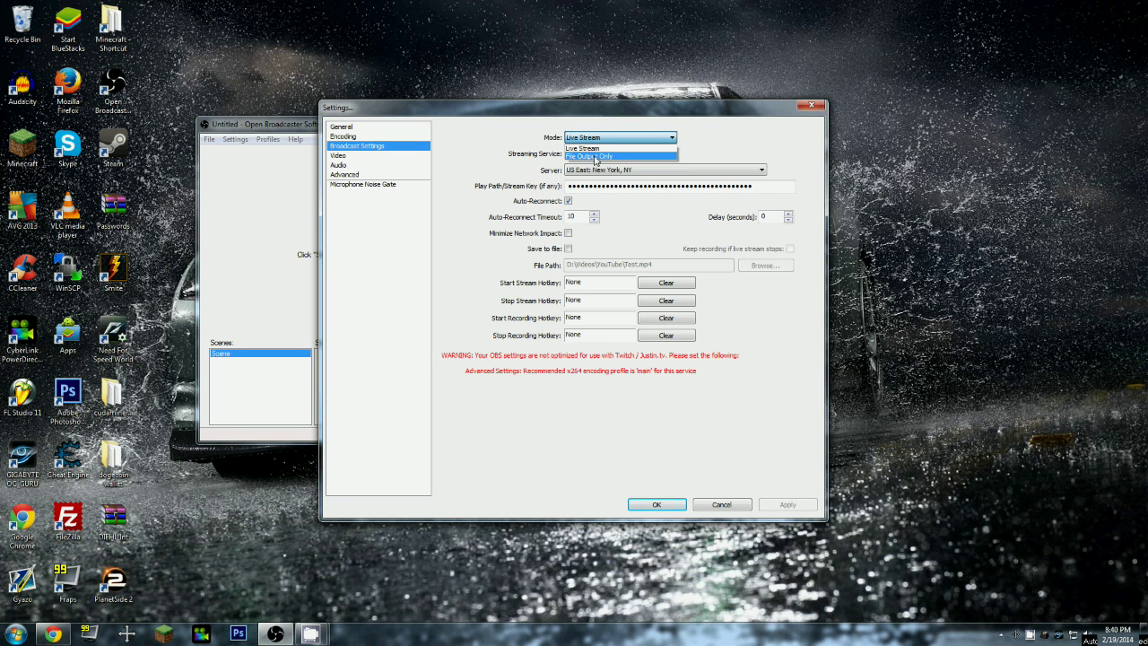
left_click(592, 156)
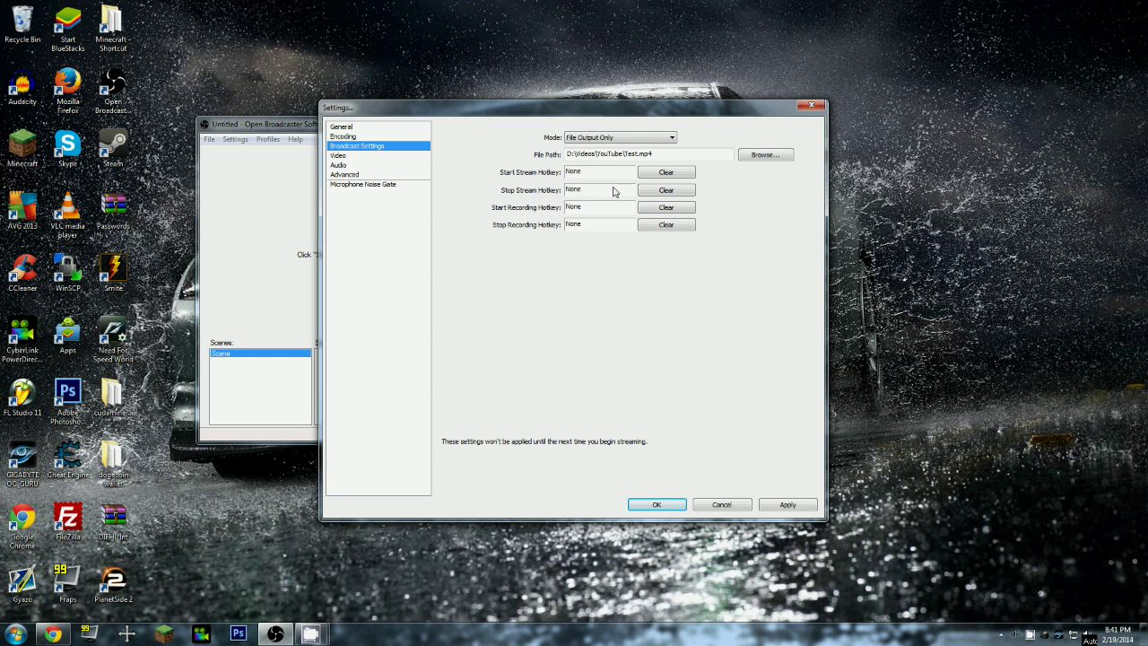
left_click(346, 156)
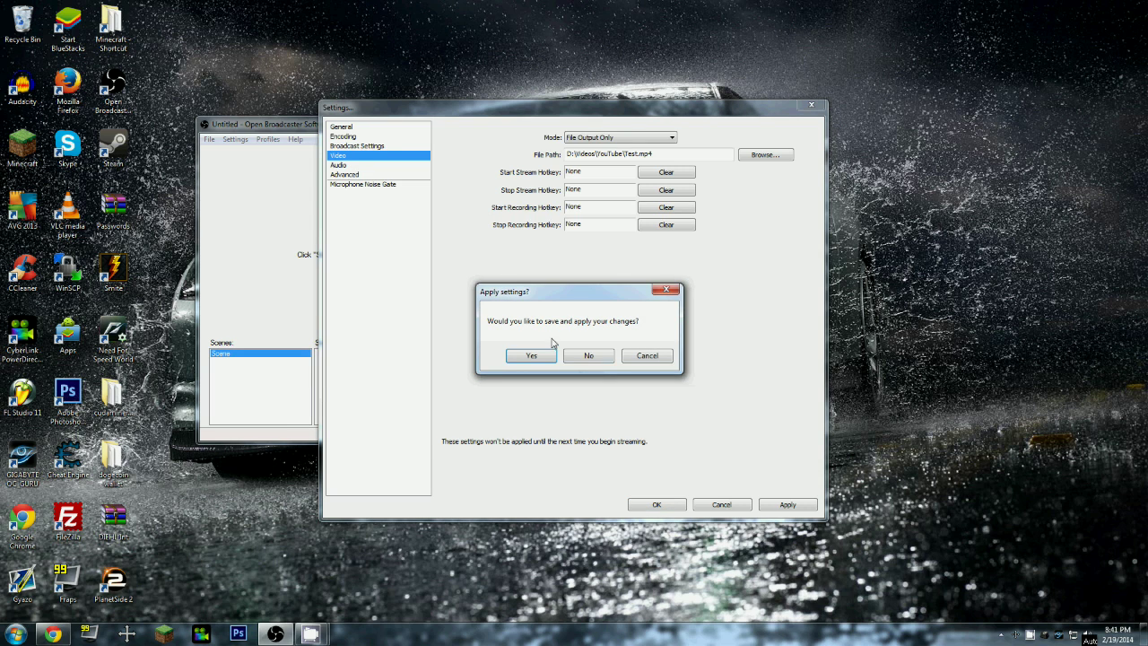
Apply the output mode change, then set base resolution 1280x720 with Resolution Downscale None
left_click(529, 356)
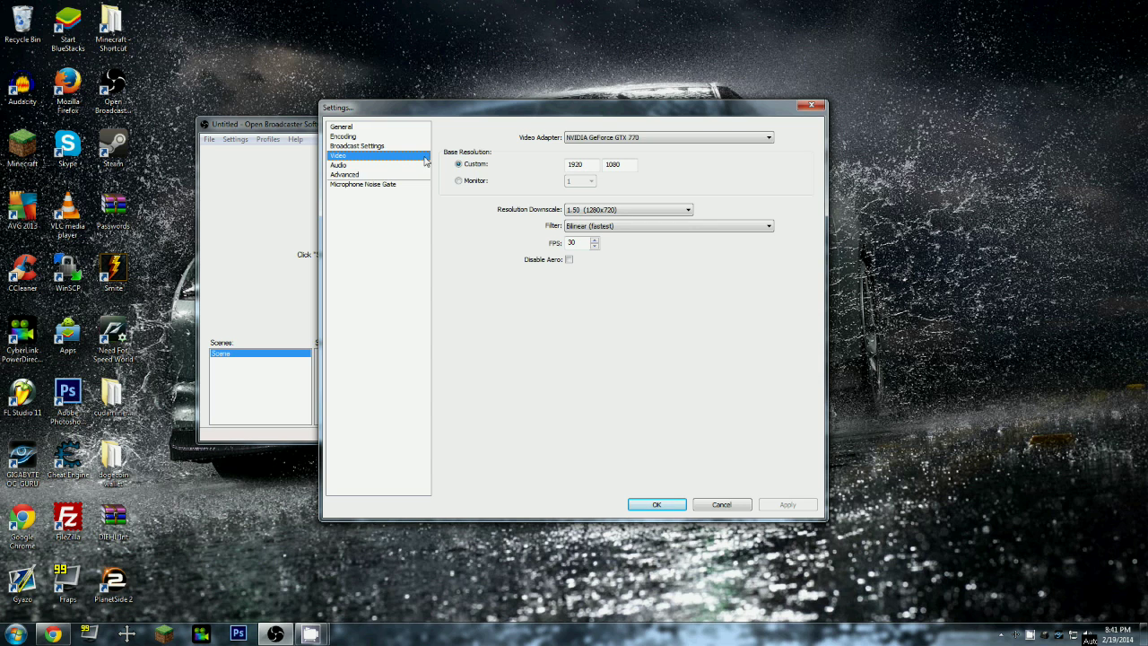
double_click(563, 167)
type("1280")
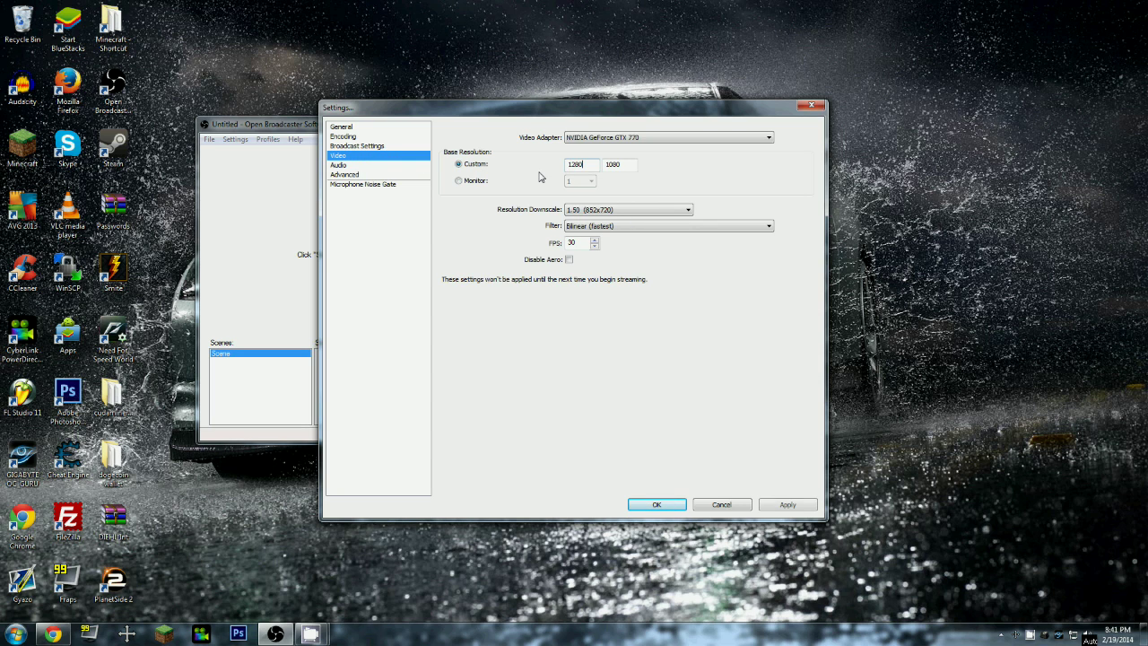
key("Tab")
type("720")
left_click(599, 211)
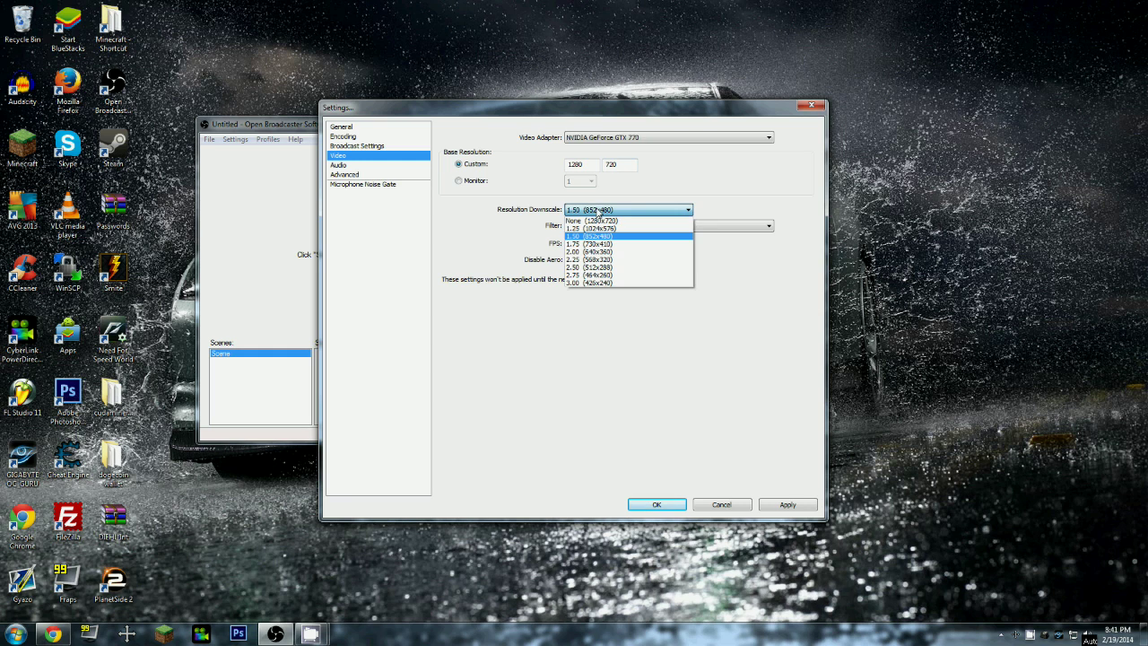
left_click(600, 217)
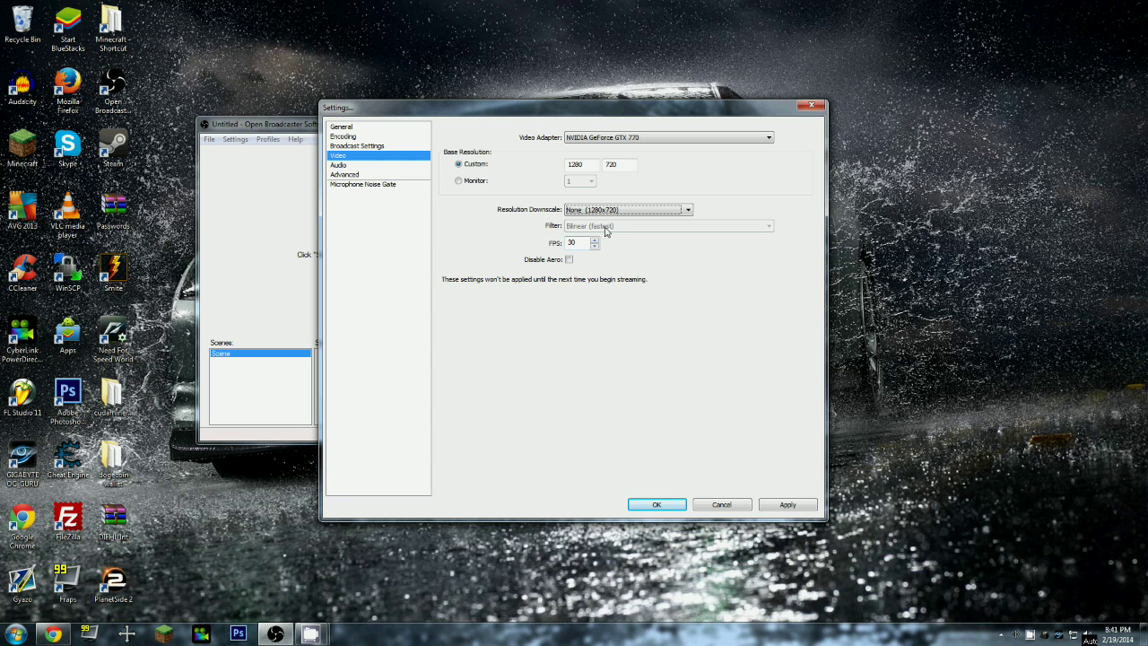
Apply the 1280x720 video changes, review the microphone device, and view the Advanced settings
left_click(339, 166)
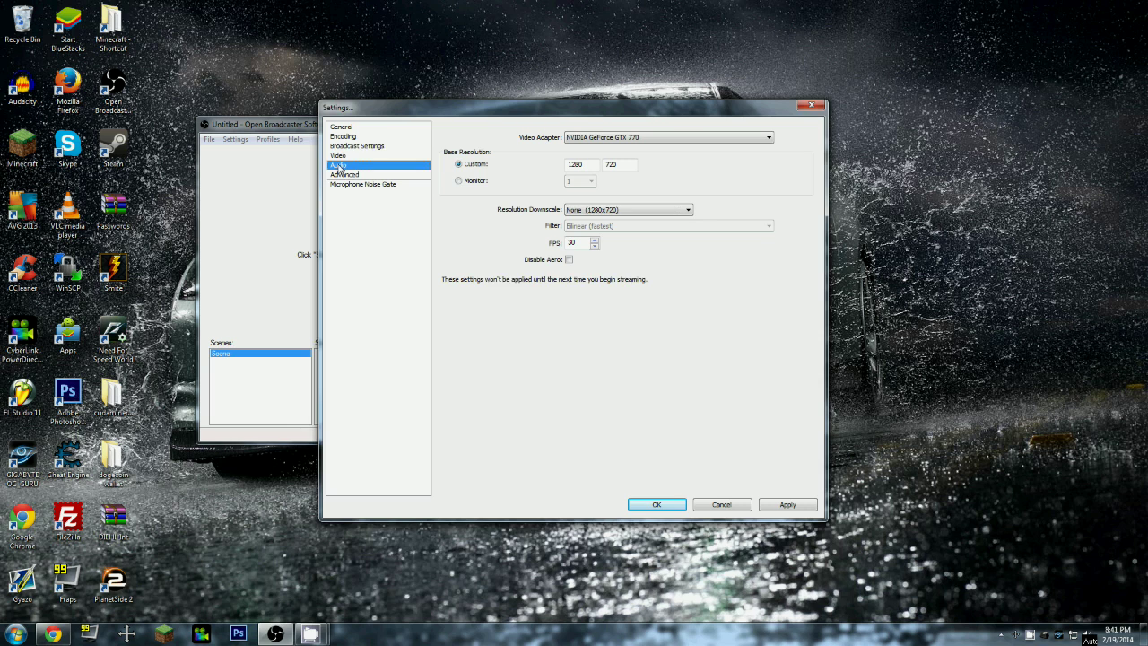
left_click(532, 356)
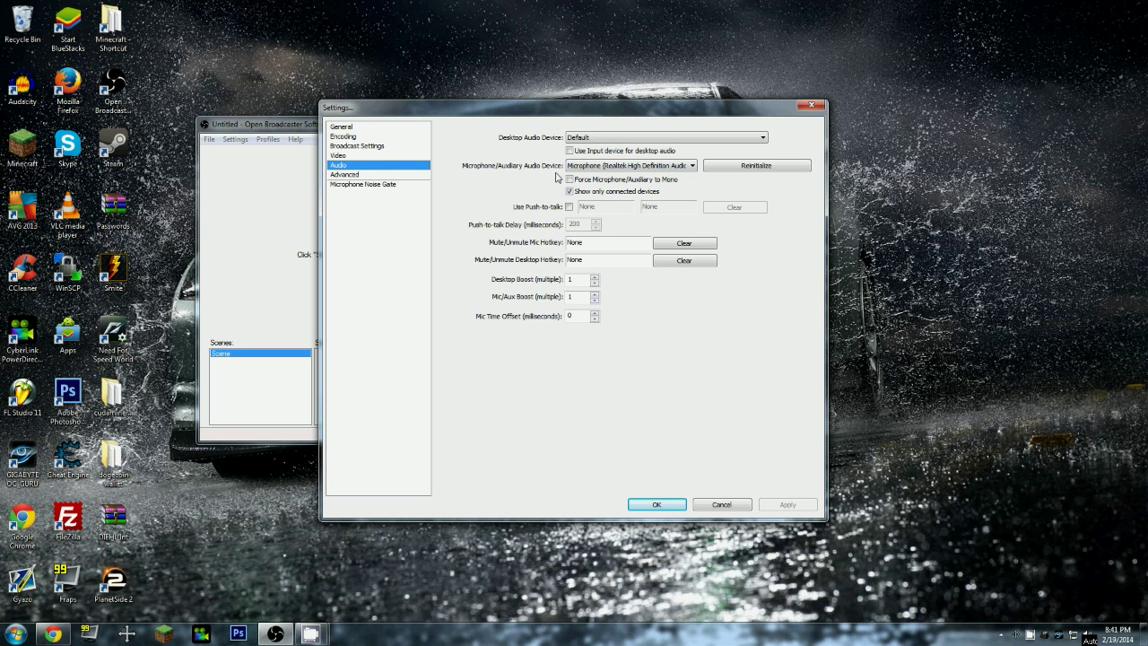
left_click(598, 173)
left_click(363, 175)
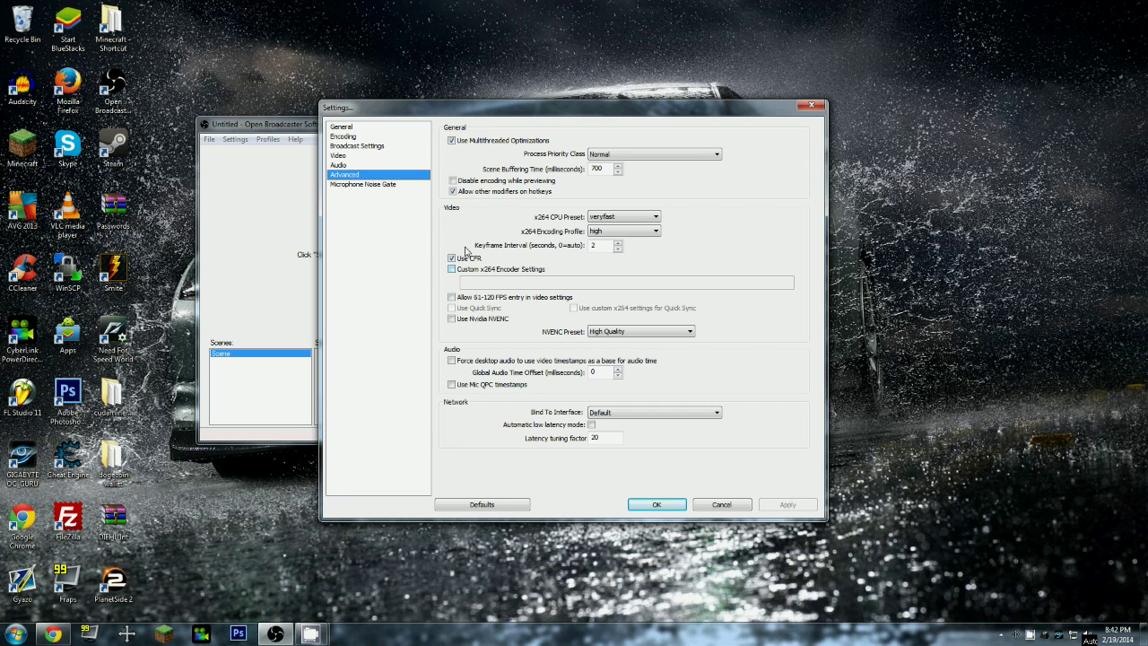
Review the Microphone Noise Gate settings and close Settings with OK
left_click(366, 185)
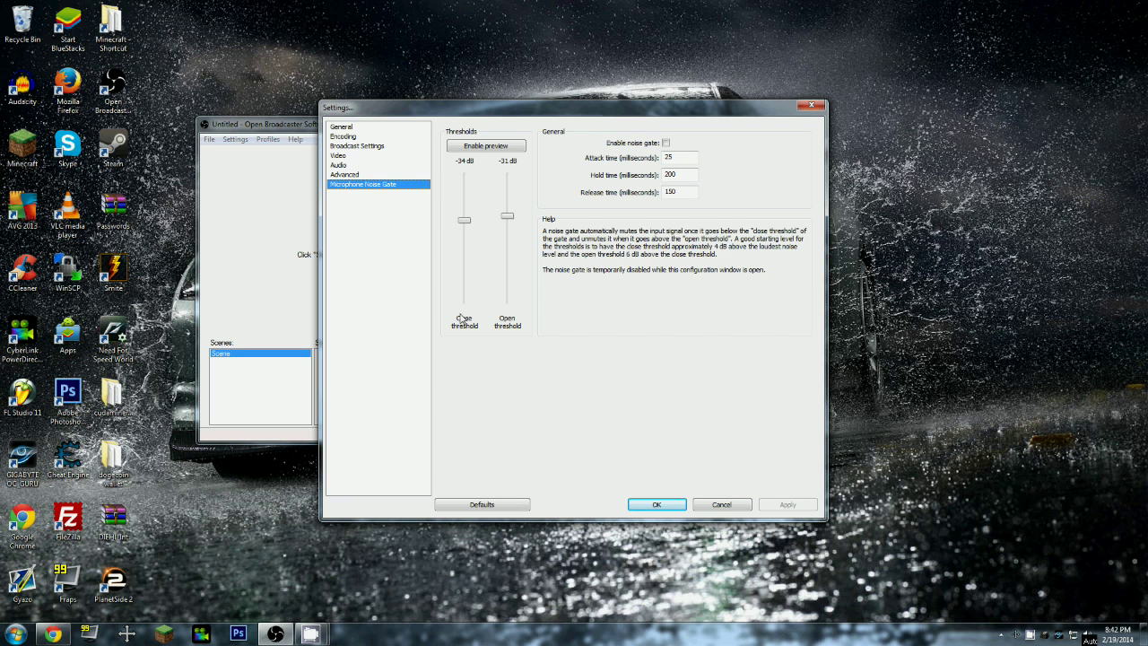
left_click(653, 505)
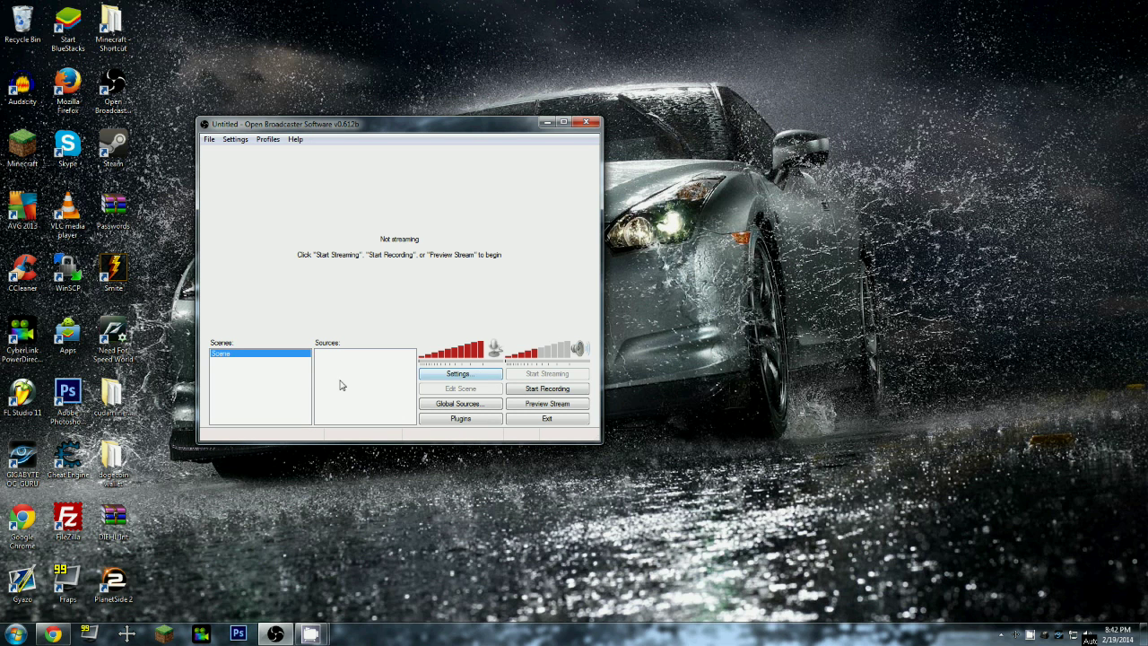
Launch Minecraft, arrange its launcher beside OBS, and start the game
left_click(163, 634)
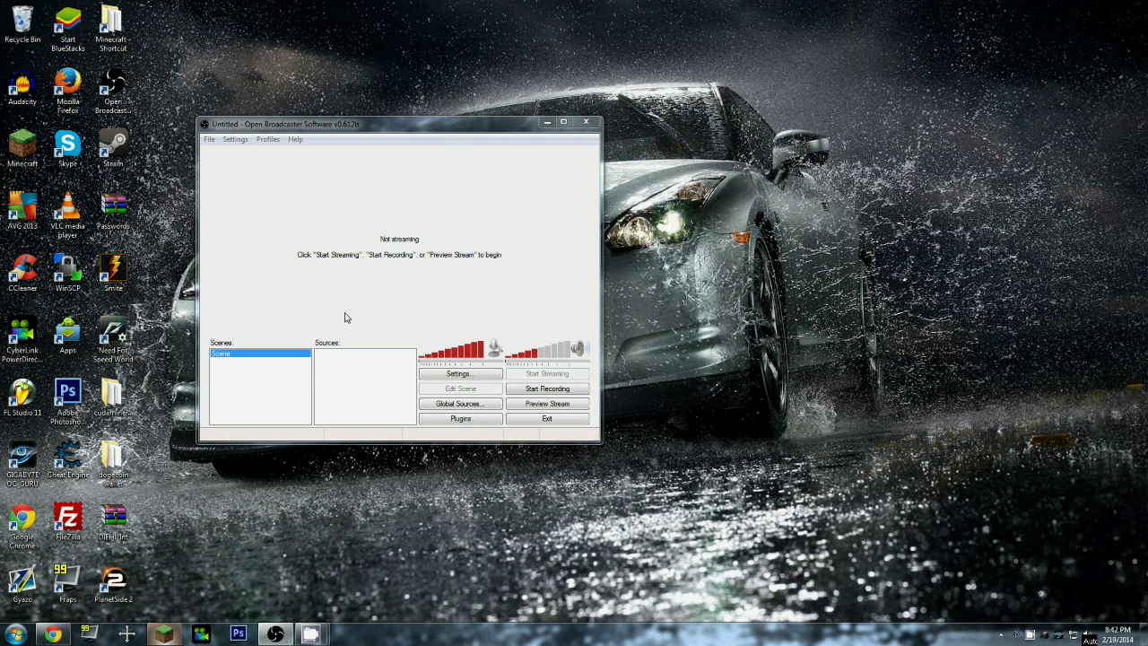
left_click_drag(312, 123, 187, 70)
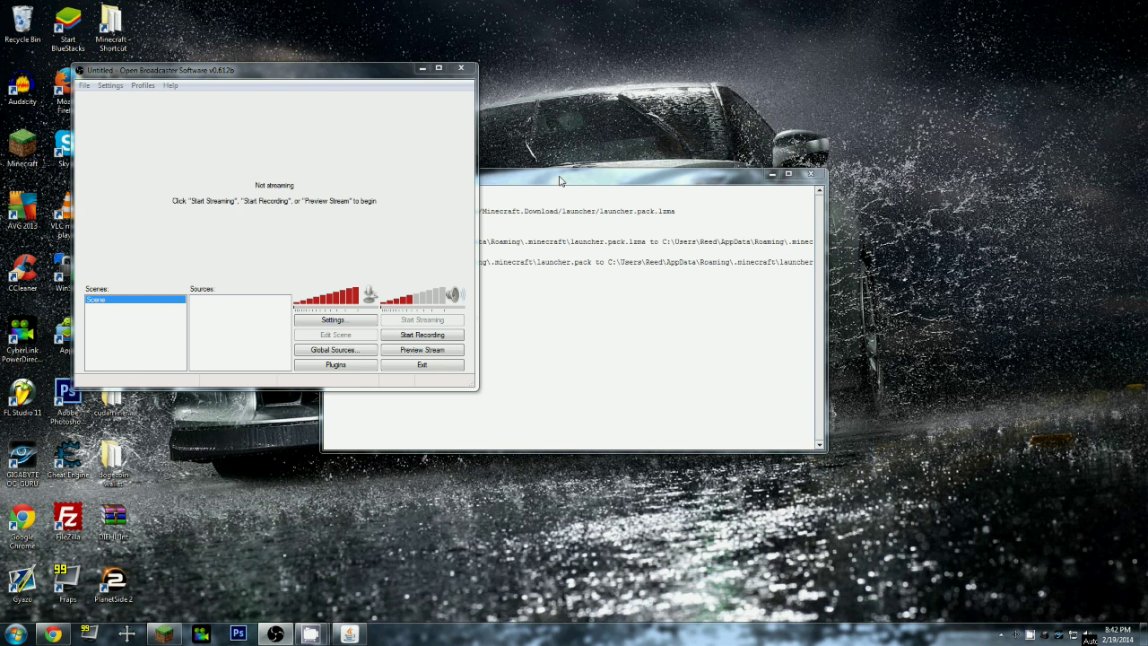
left_click_drag(557, 175, 764, 188)
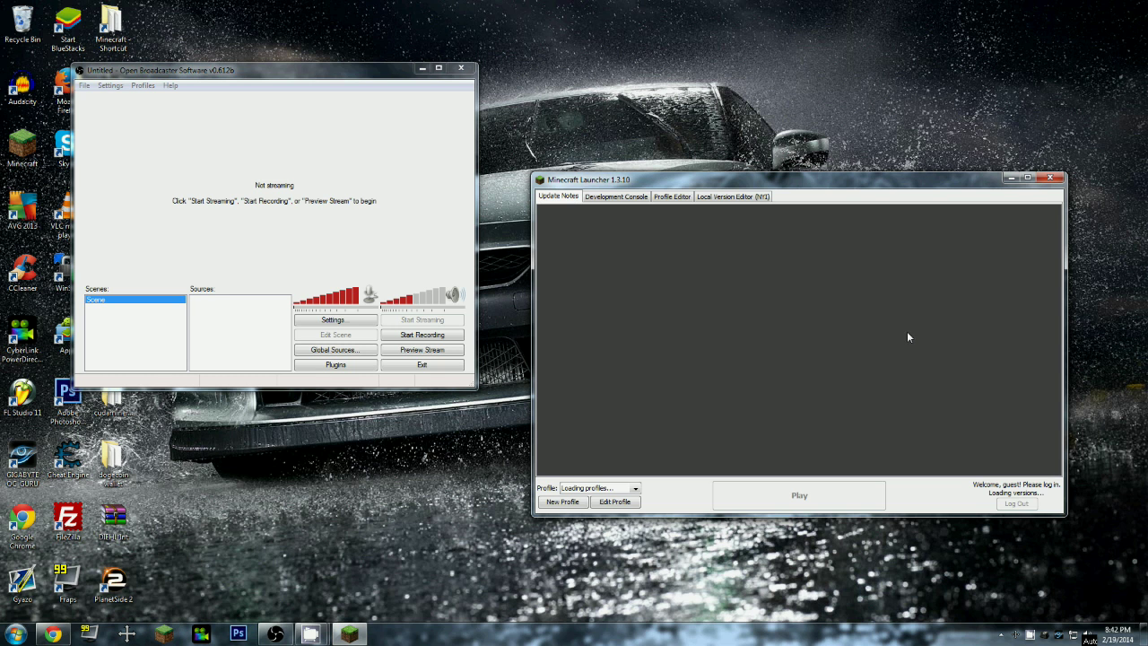
left_click(840, 484)
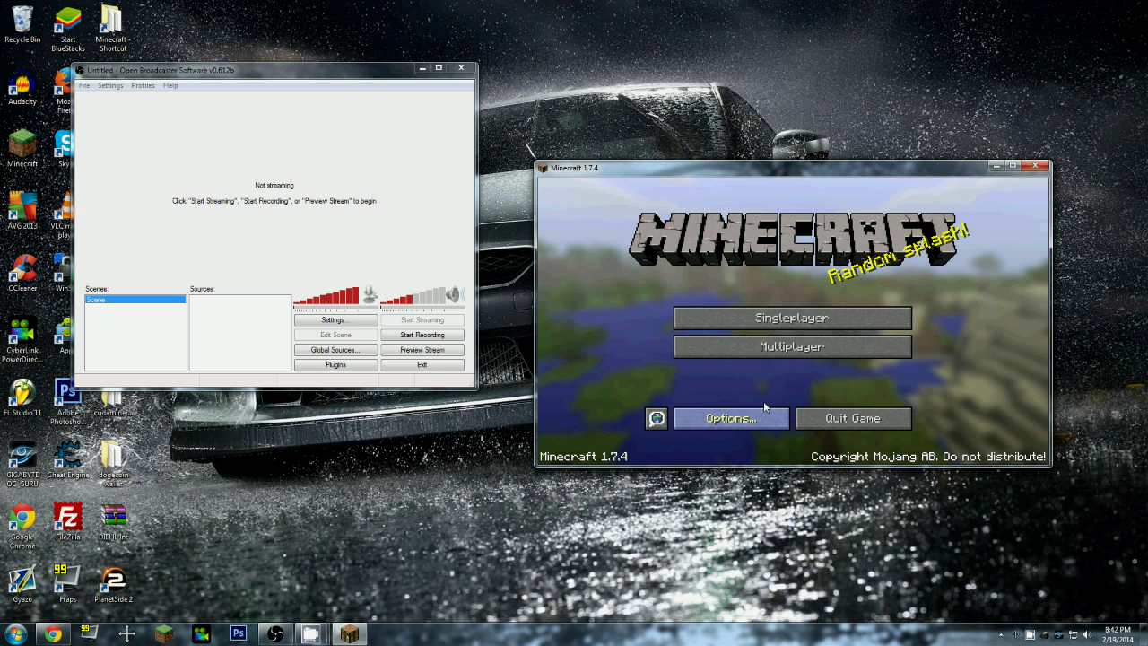
Load the Sandstone Test Map world from the Singleplayer list
left_click(799, 349)
key("Escape")
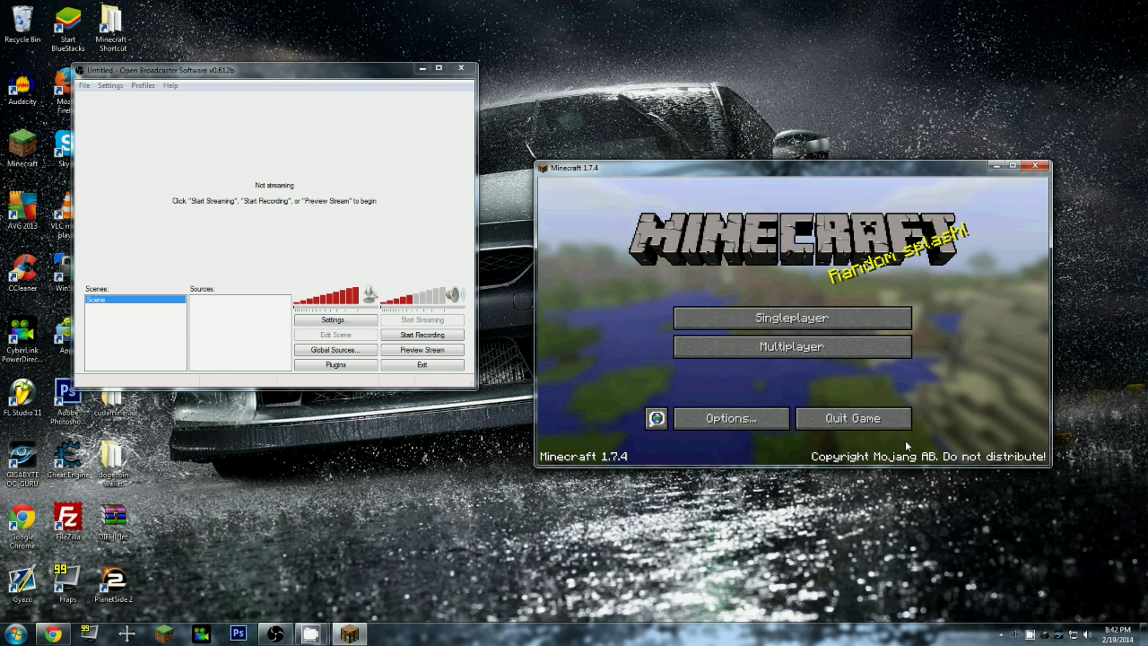
left_click(780, 321)
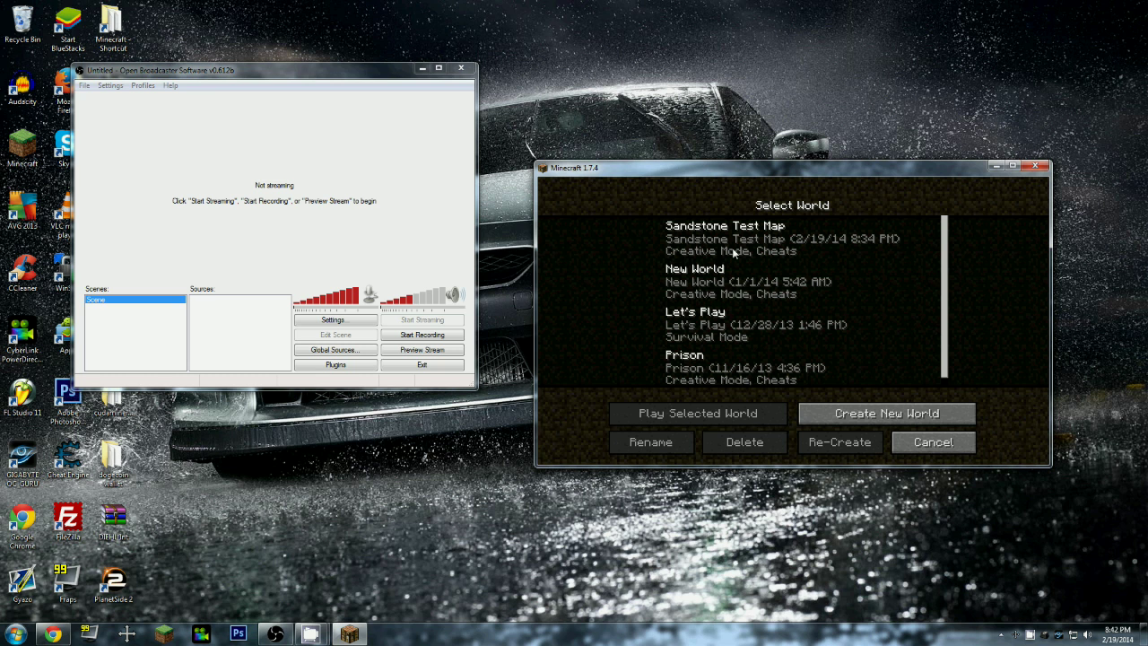
double_click(732, 253)
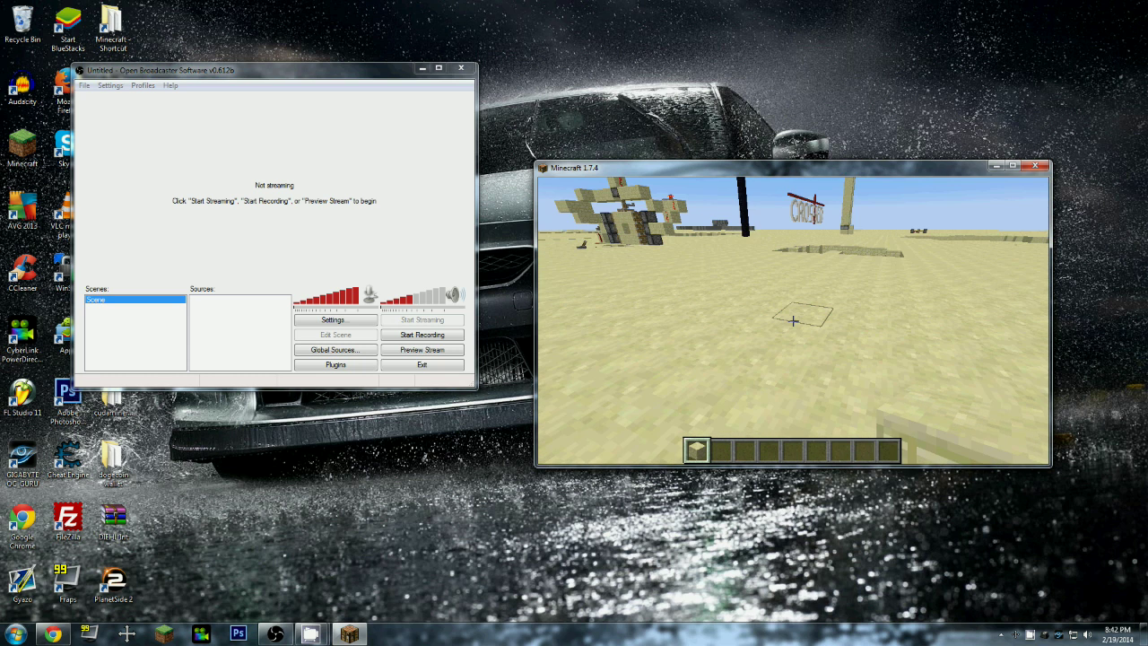
Pause Minecraft, resize its window to 720p with Sizer, and set it beside OBS
key("Escape")
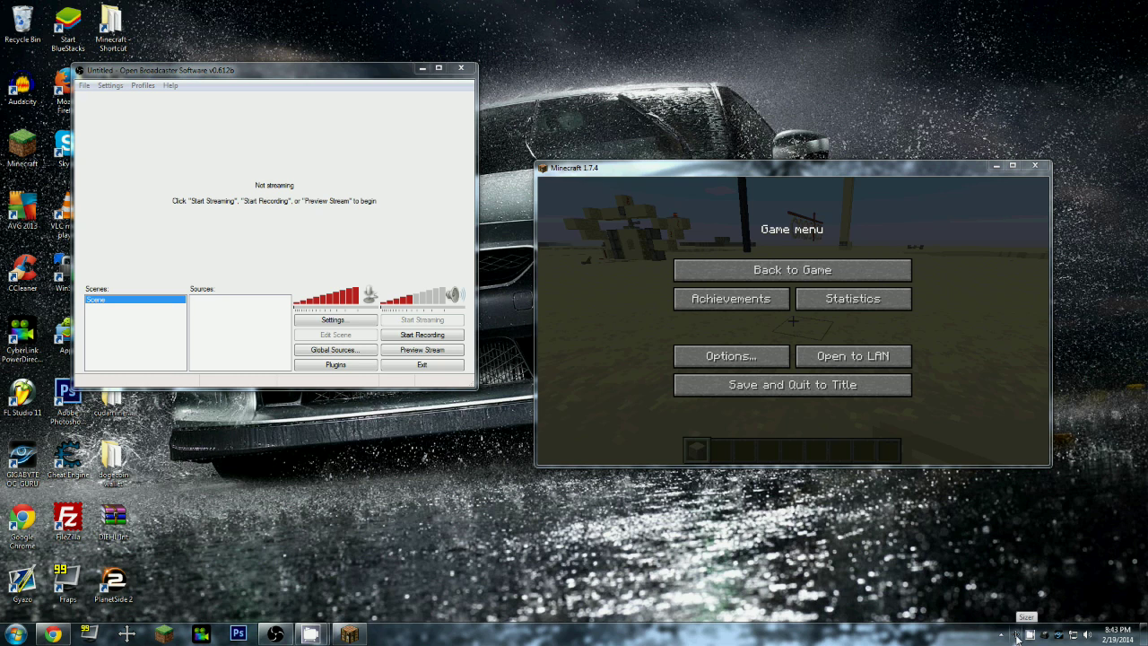
left_click(1018, 636)
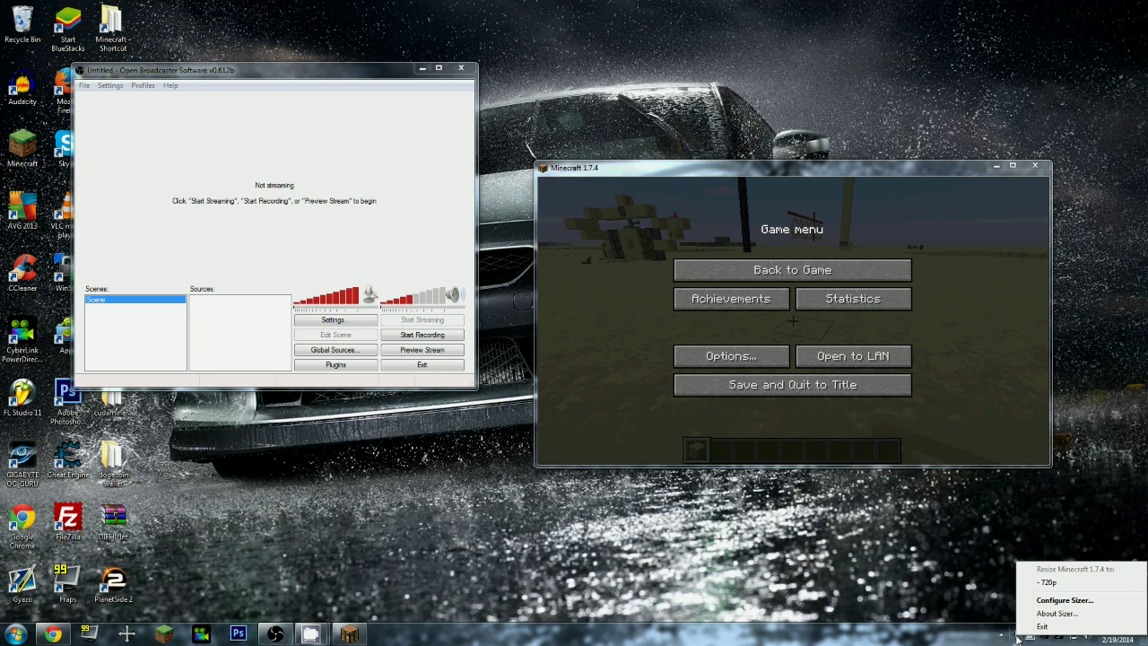
left_click(1049, 583)
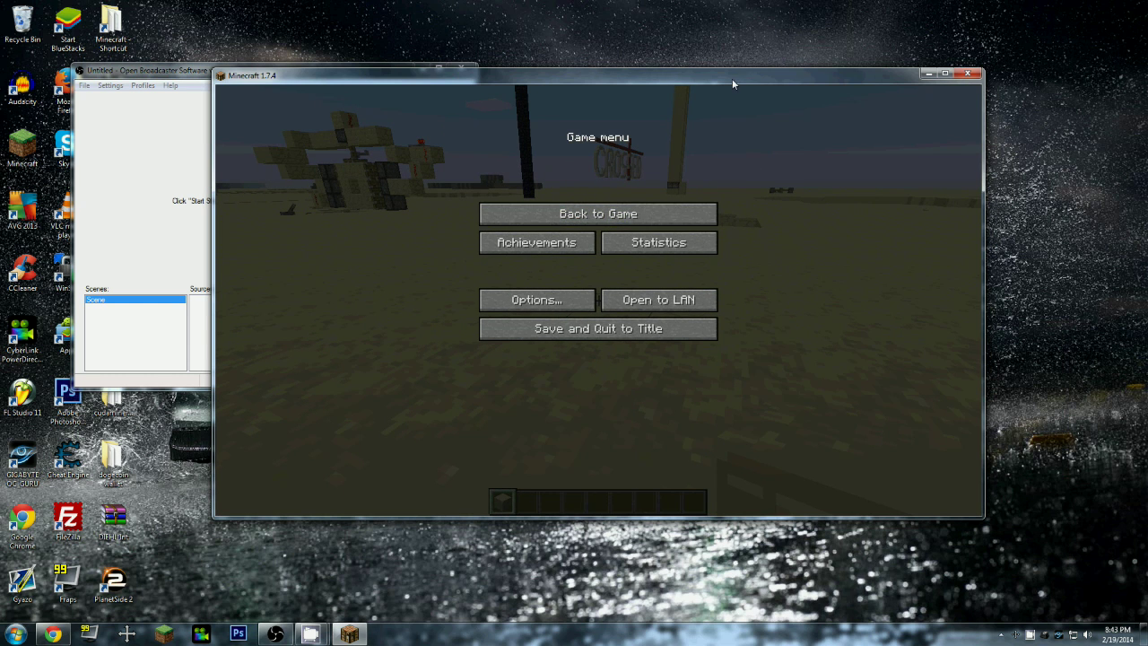
left_click_drag(733, 78, 850, 108)
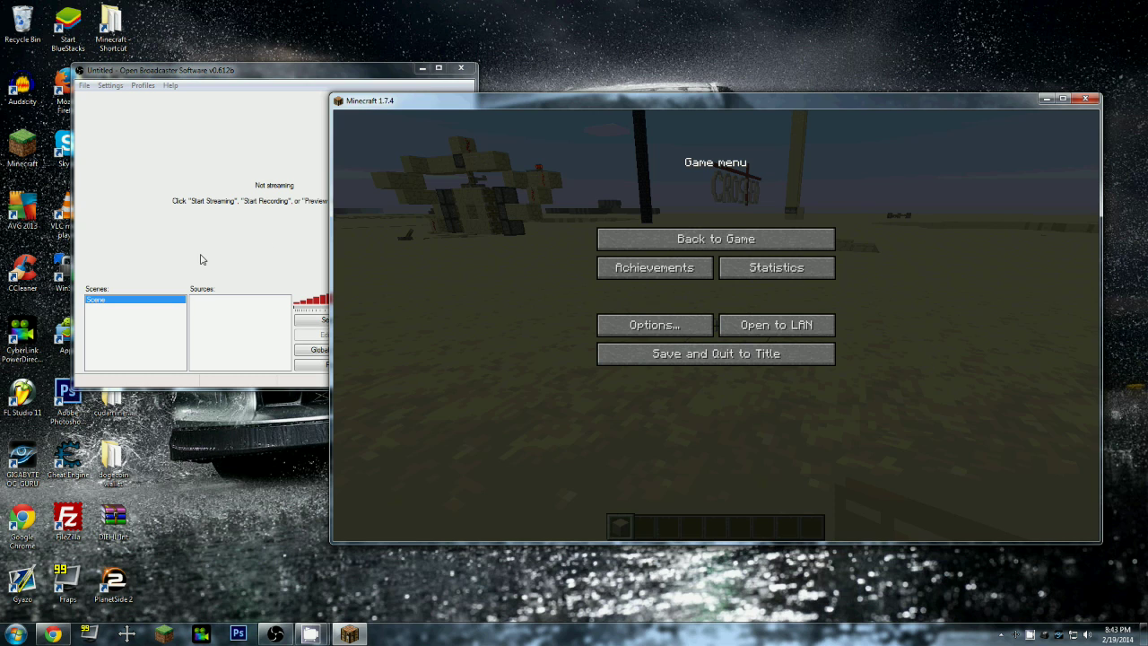
left_click(266, 240)
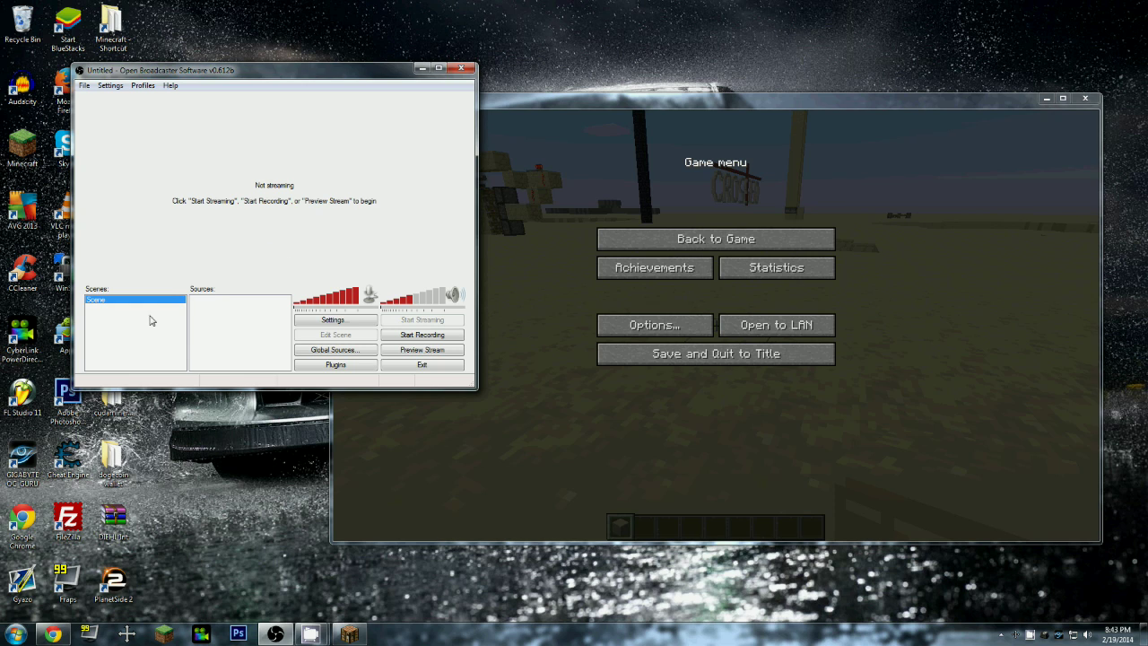
Add a Game Capture source named Minecraft to the scene
right_click(223, 324)
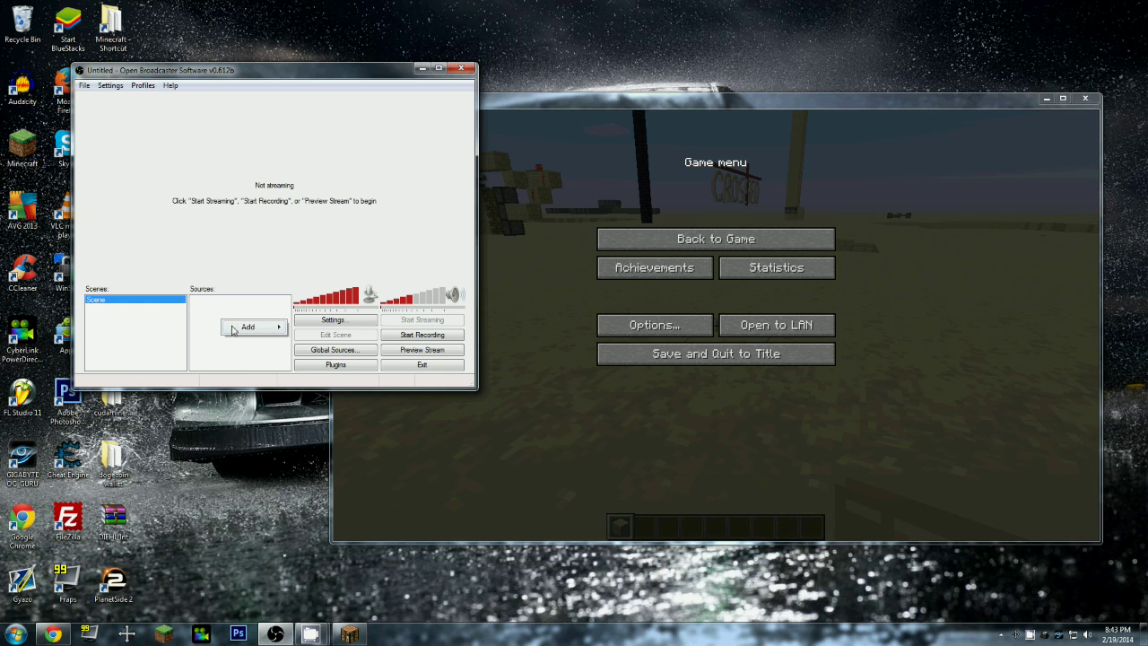
mouse_move(232, 330)
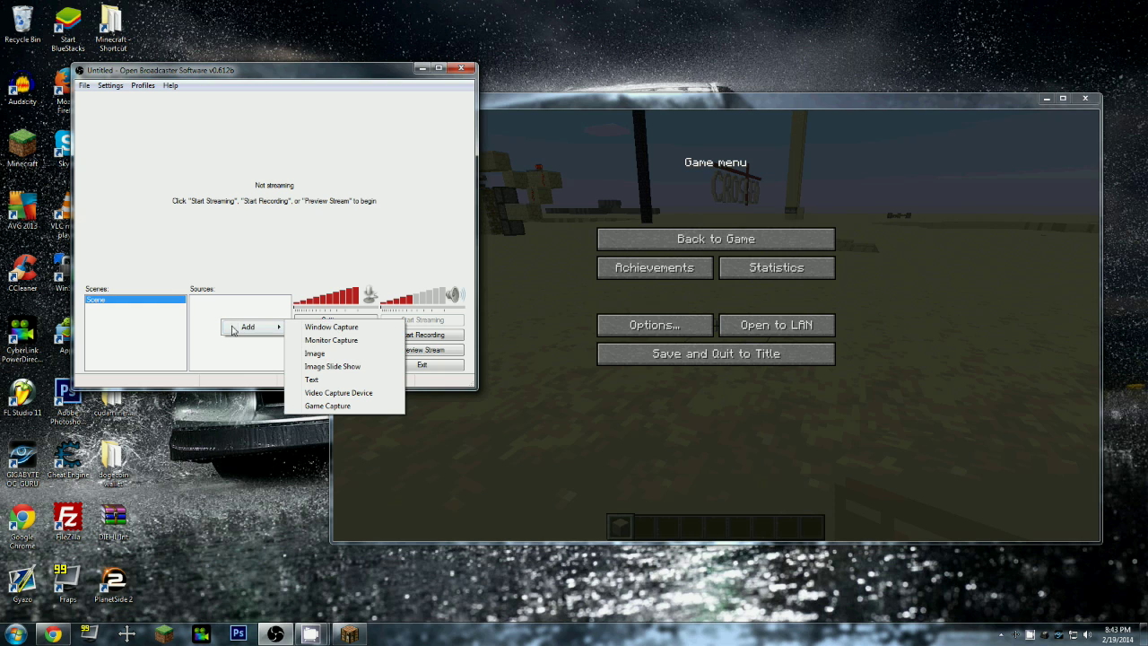
left_click(328, 406)
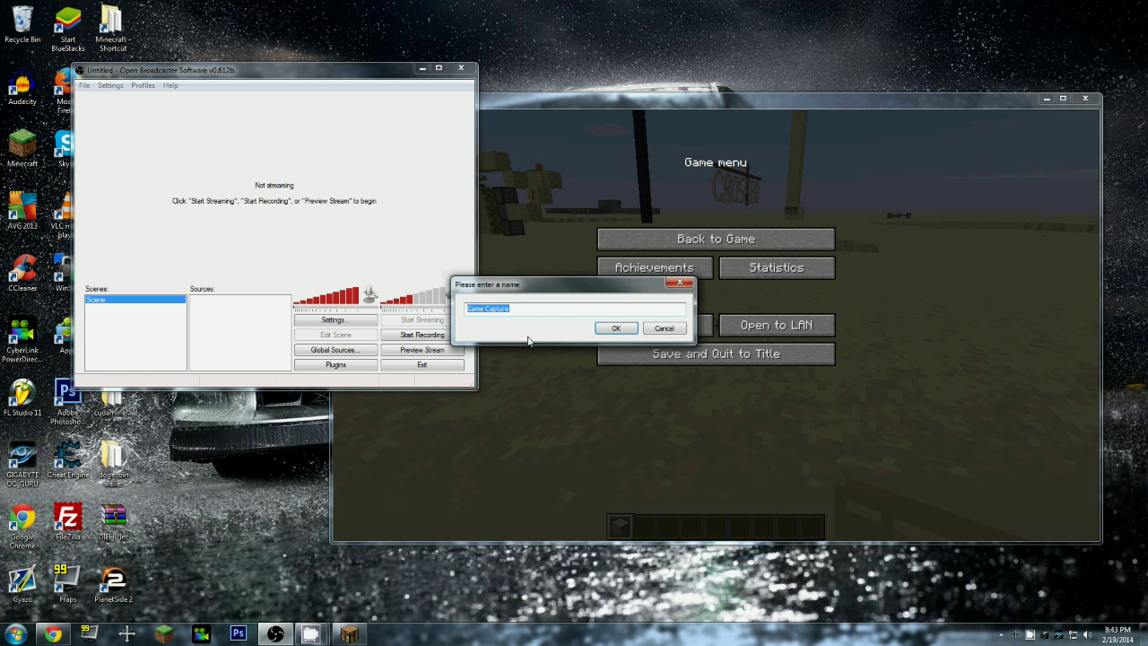
type("Minecraft")
key("Return")
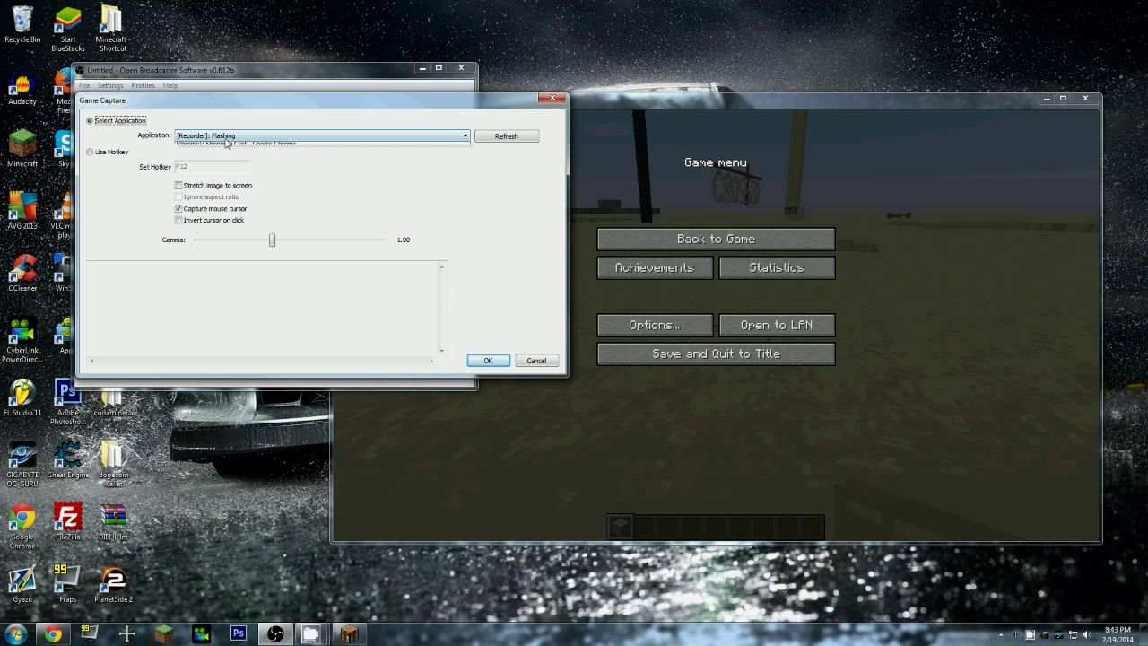
Capture [javaw]: Minecraft 1.7.4 with Stretch image to screen enabled
left_click(225, 136)
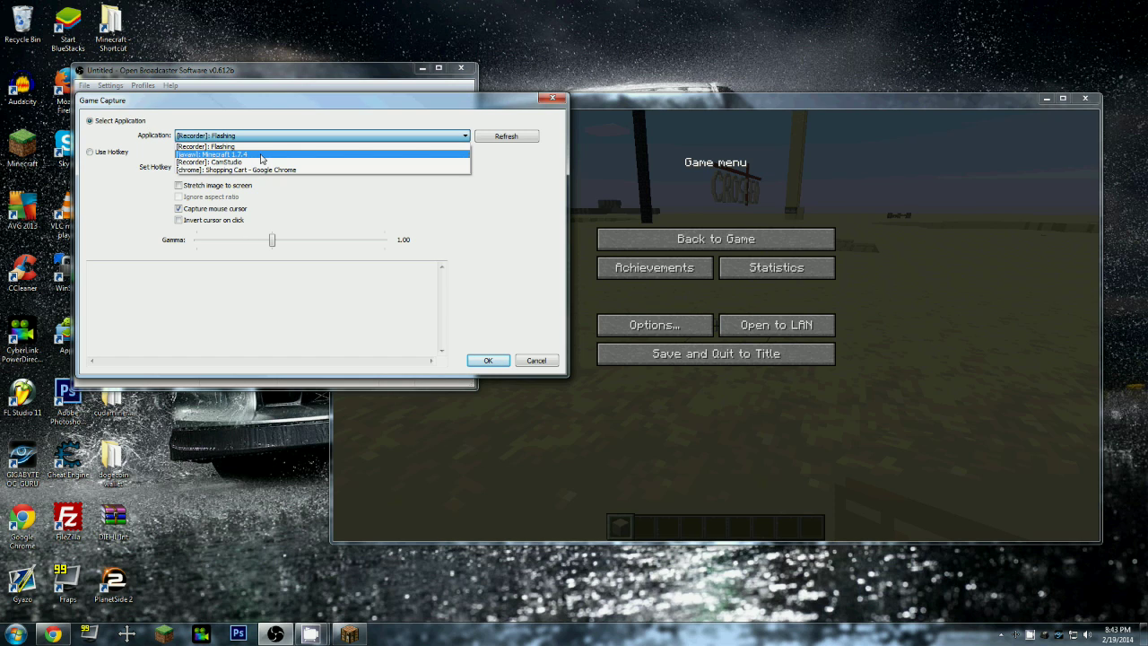
left_click(262, 154)
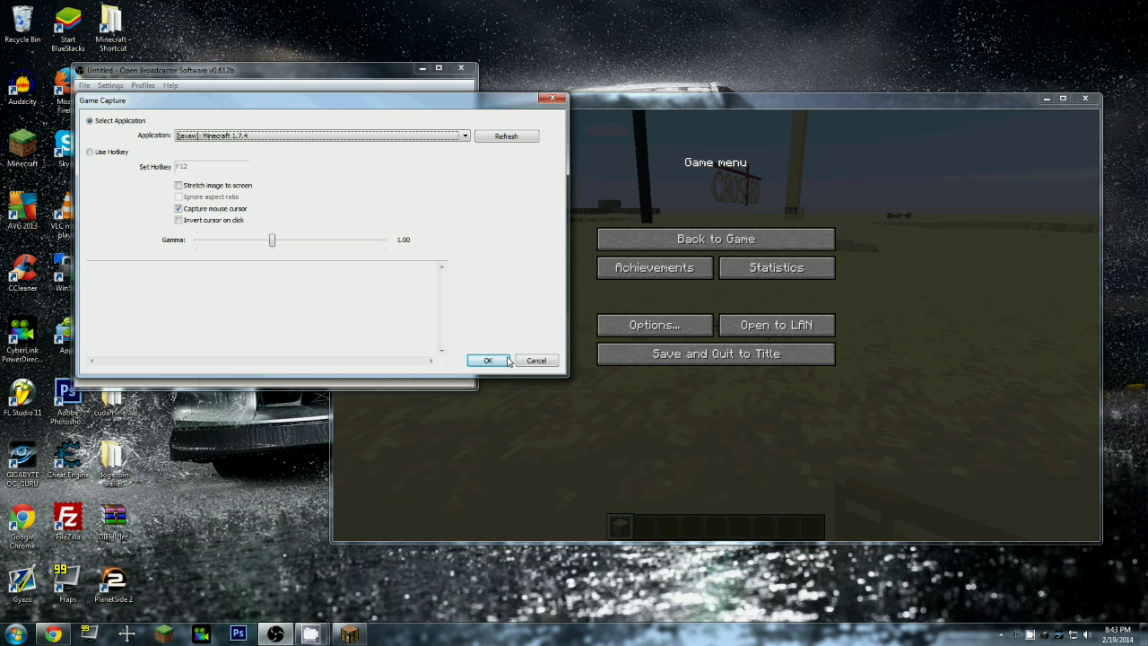
left_click(183, 187)
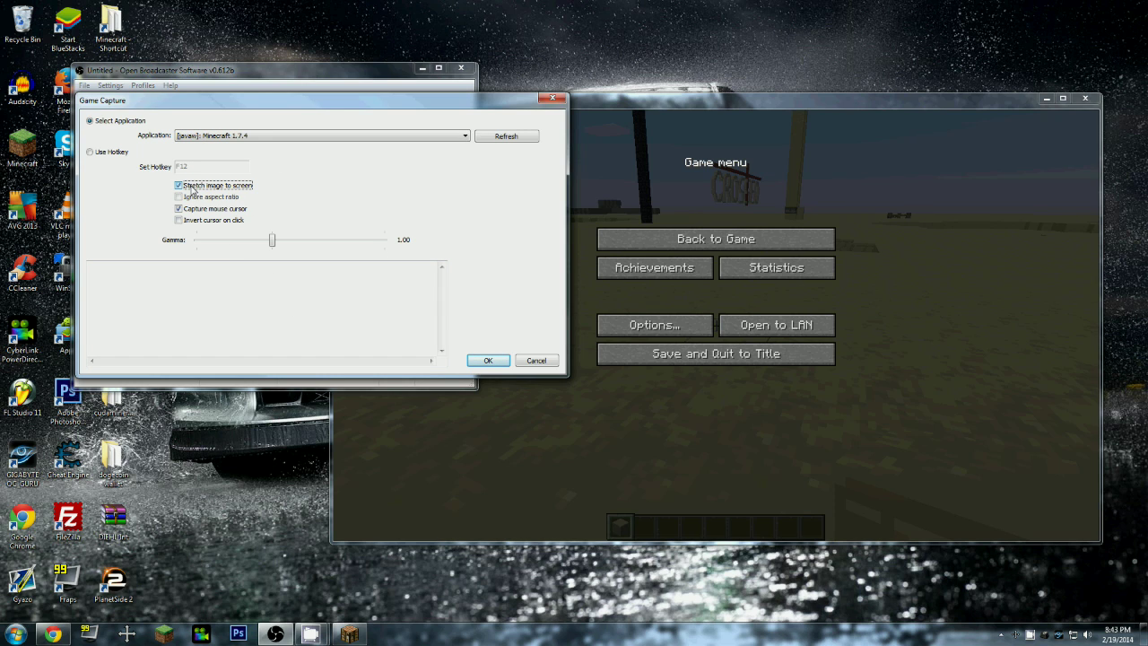
left_click(487, 361)
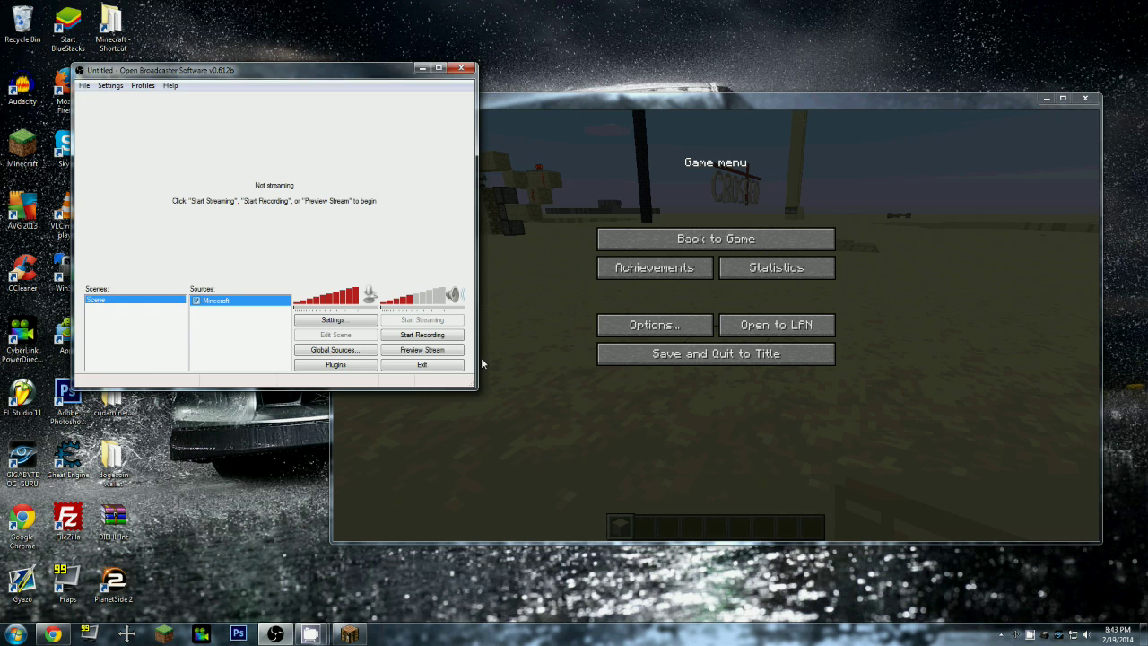
left_click(257, 350)
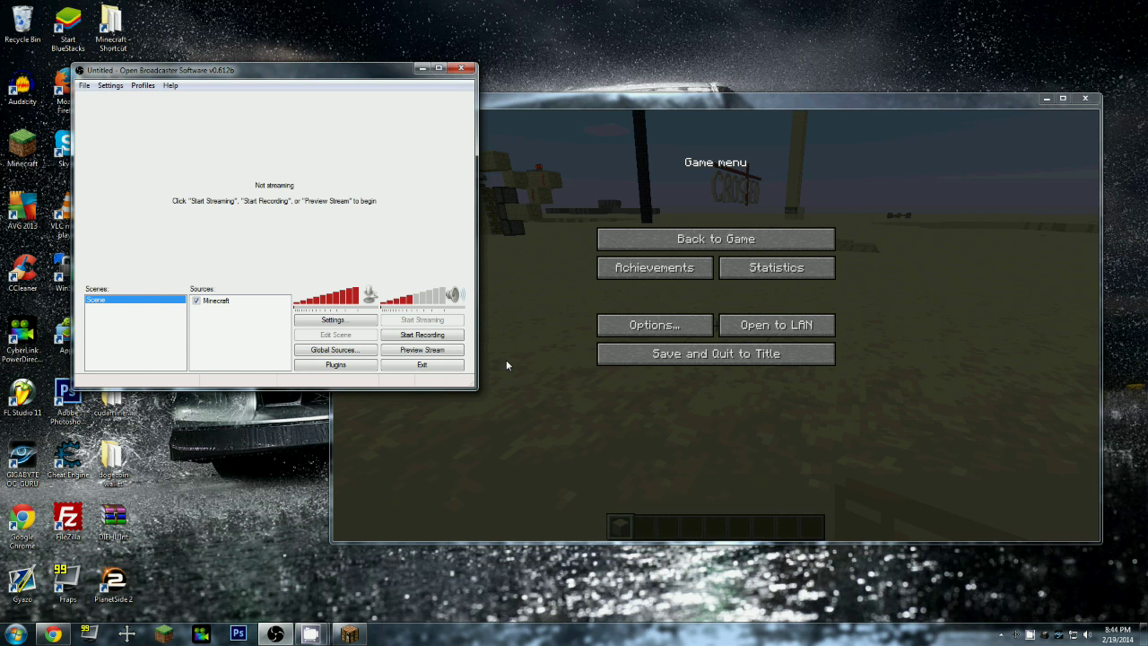
left_click(413, 349)
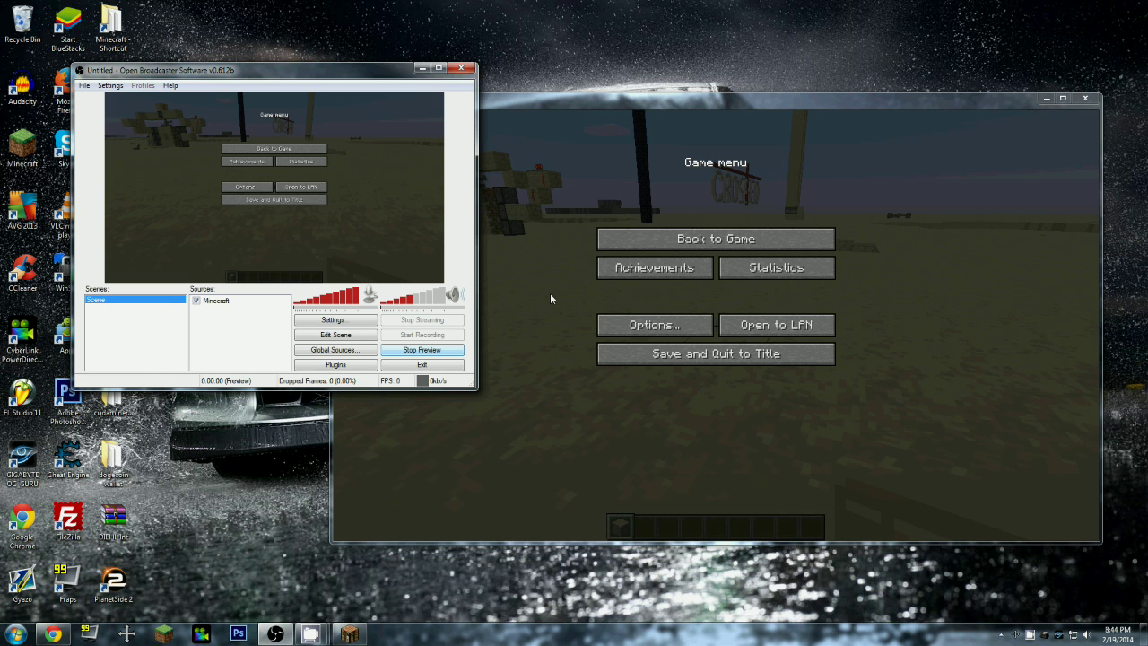
left_click(550, 299)
key("Escape")
key("e")
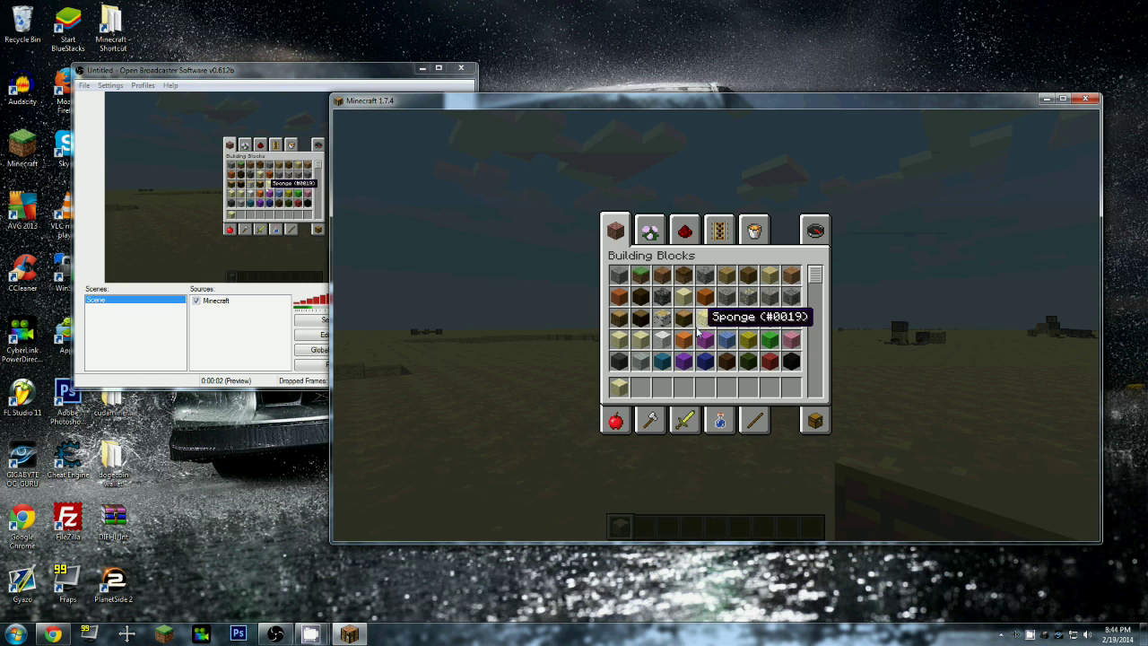
key("e")
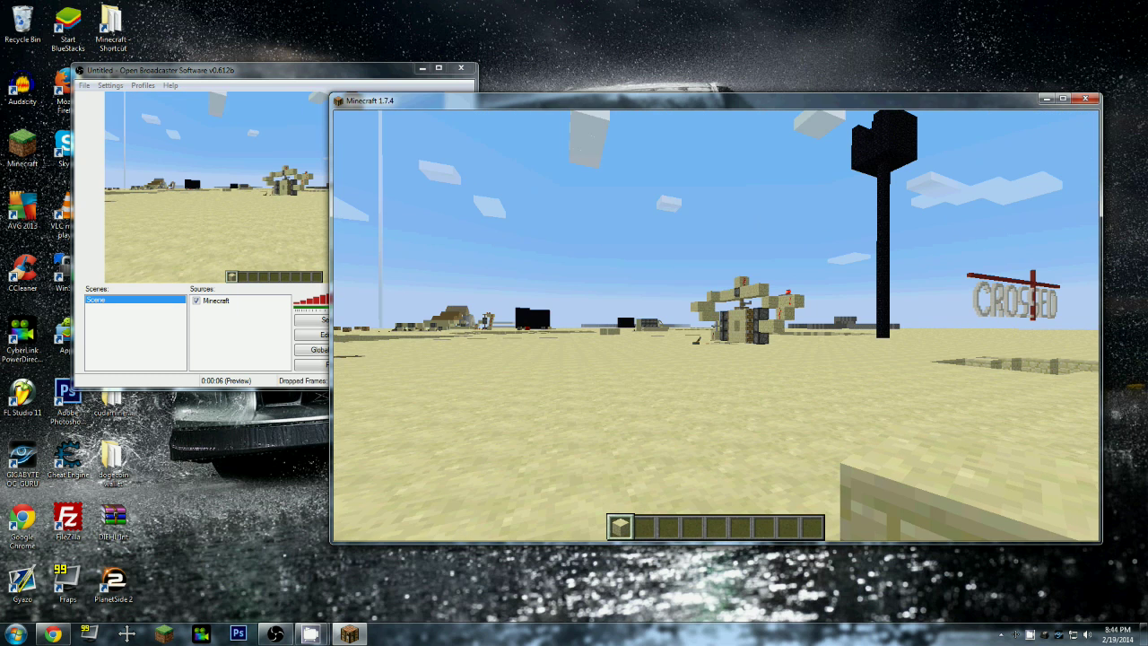
key("Escape")
left_click(403, 337)
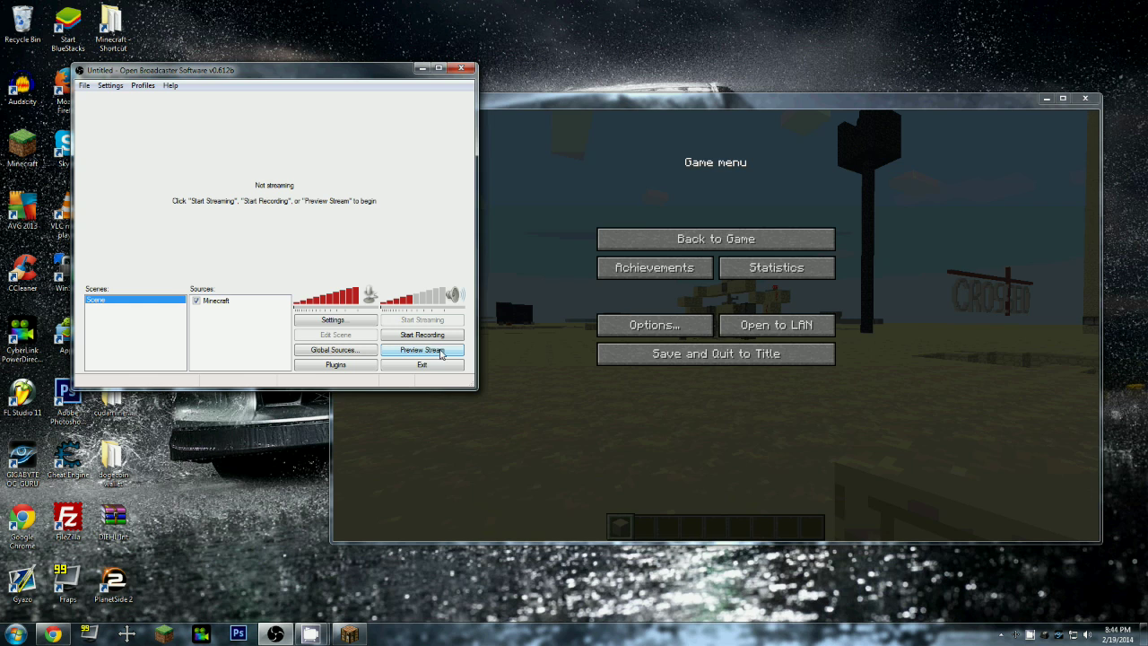
Confirm the 1280x720 video and Test.mp4 file output settings, then close Settings
left_click_drag(327, 72, 285, 38)
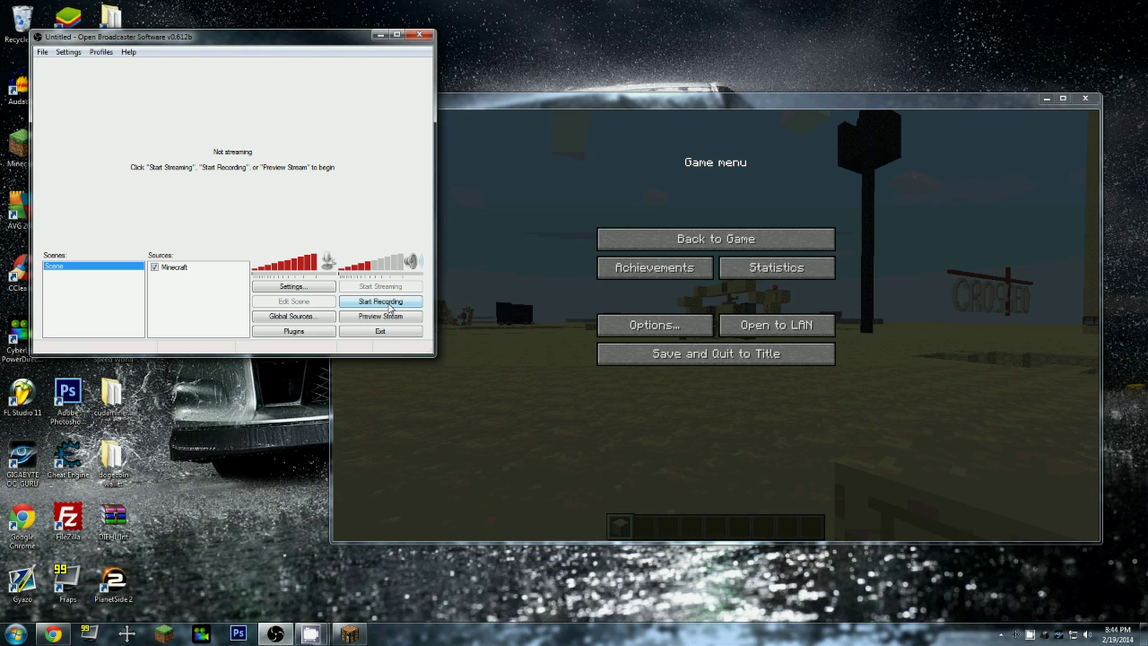
left_click(285, 287)
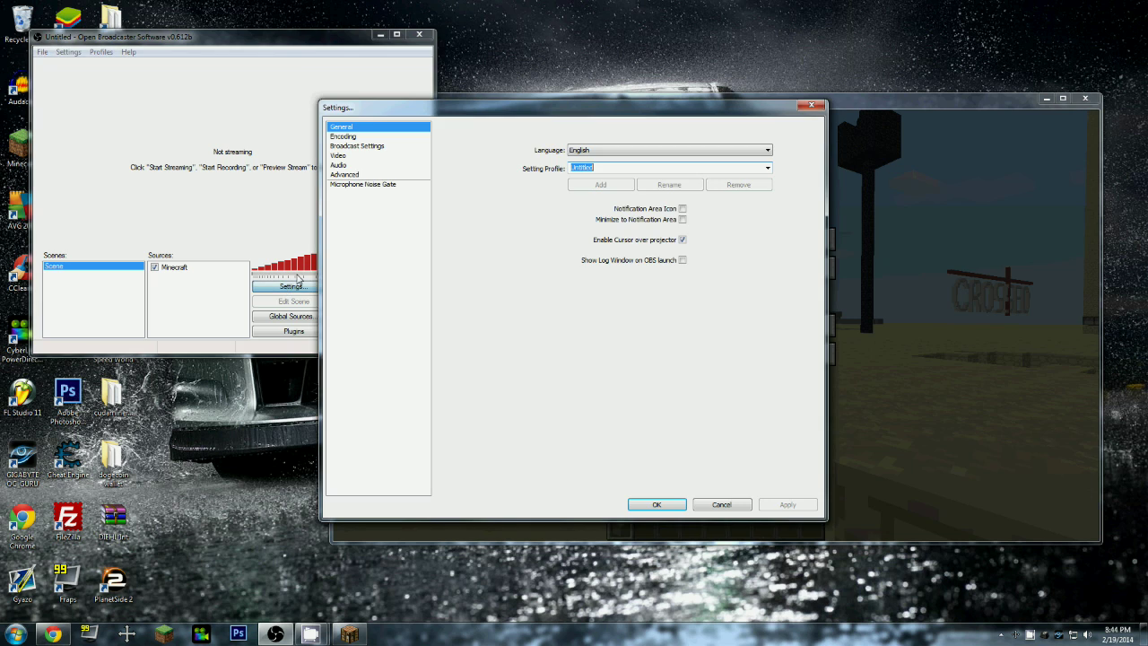
left_click(345, 156)
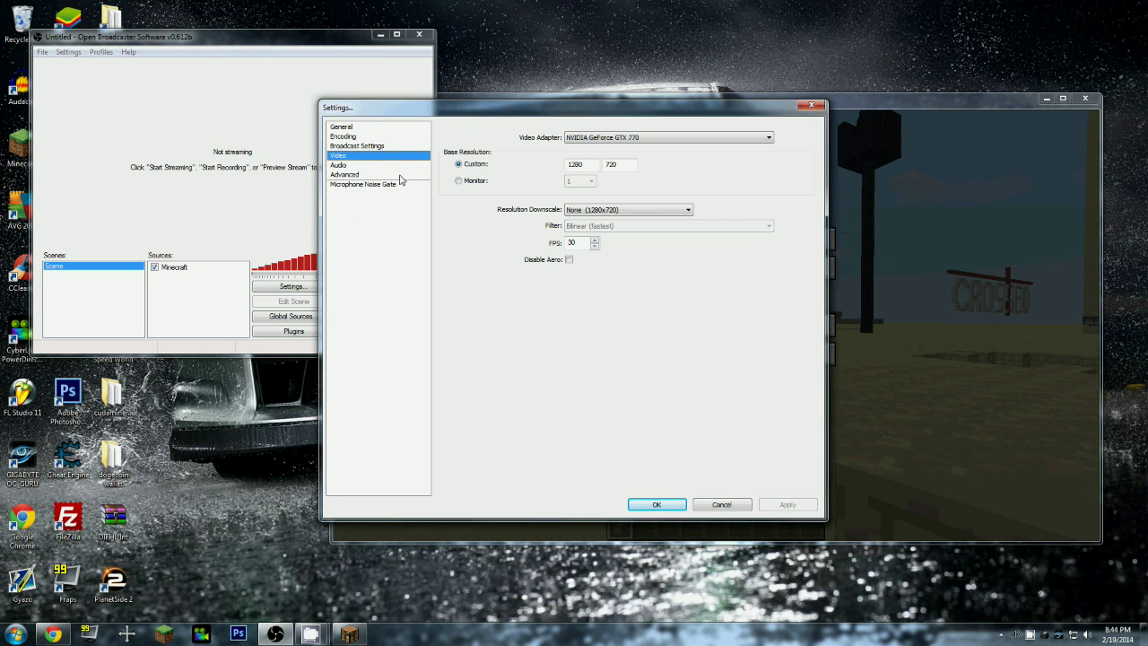
left_click(358, 146)
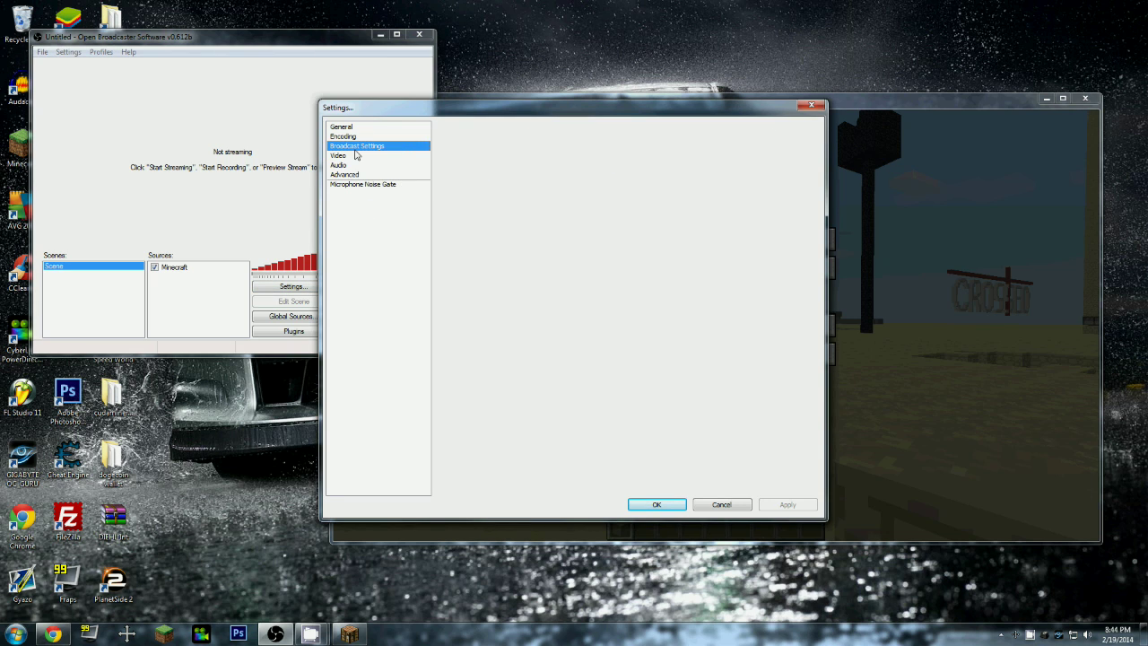
left_click(657, 503)
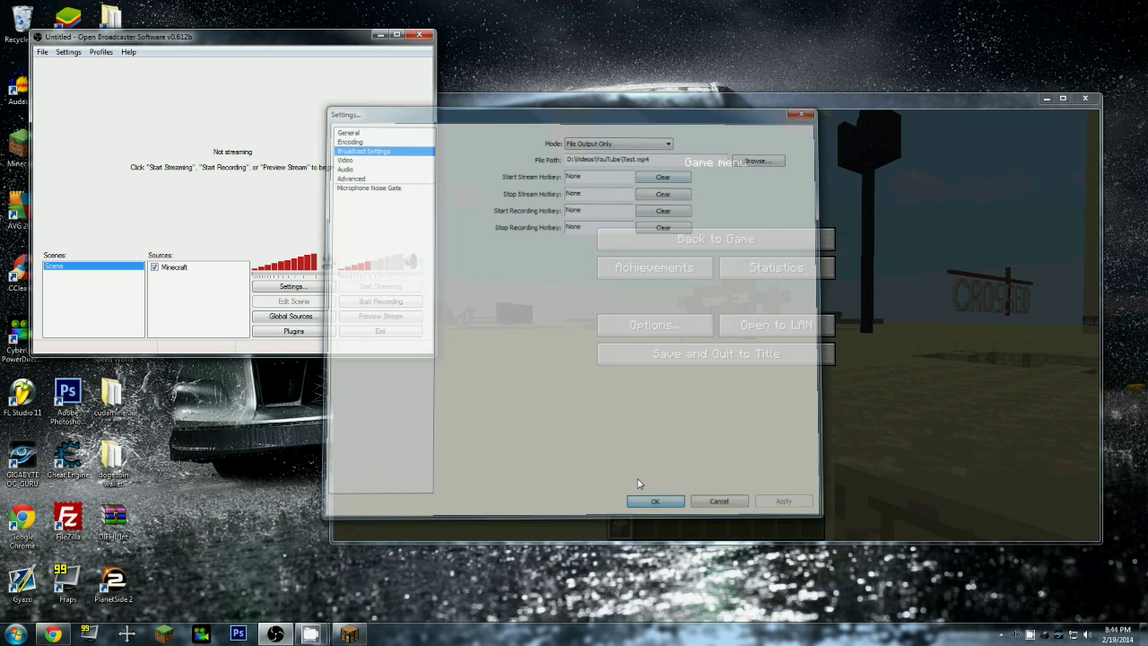
Record a few seconds of Minecraft gameplay, then stop the recording in OBS
left_click(526, 257)
left_click(252, 227)
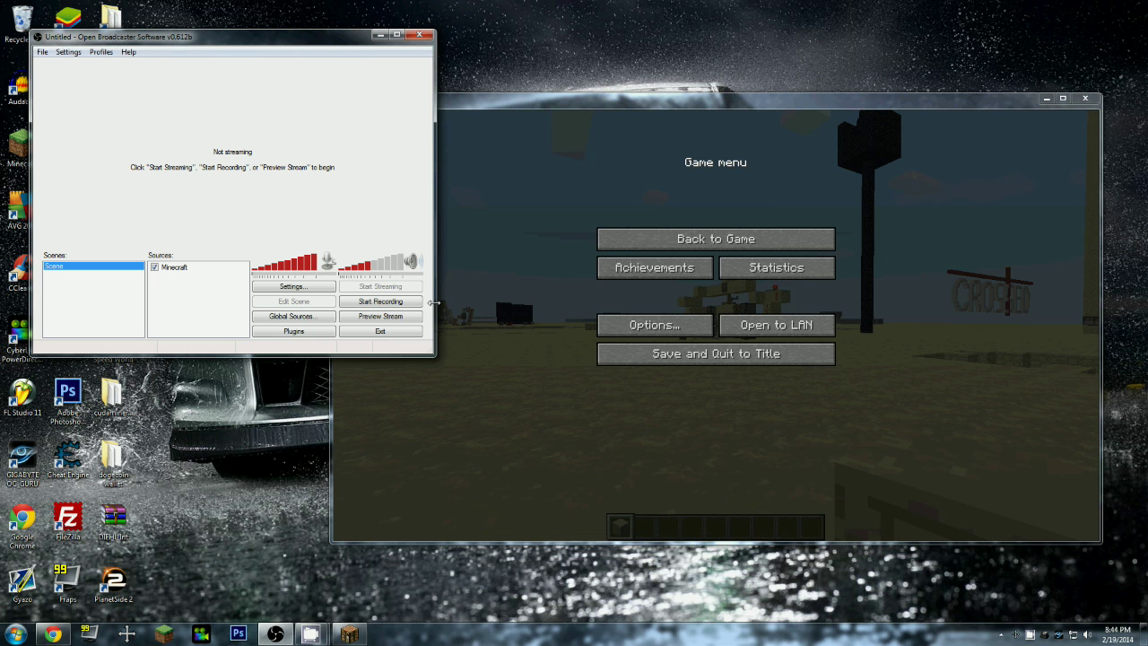
left_click(406, 301)
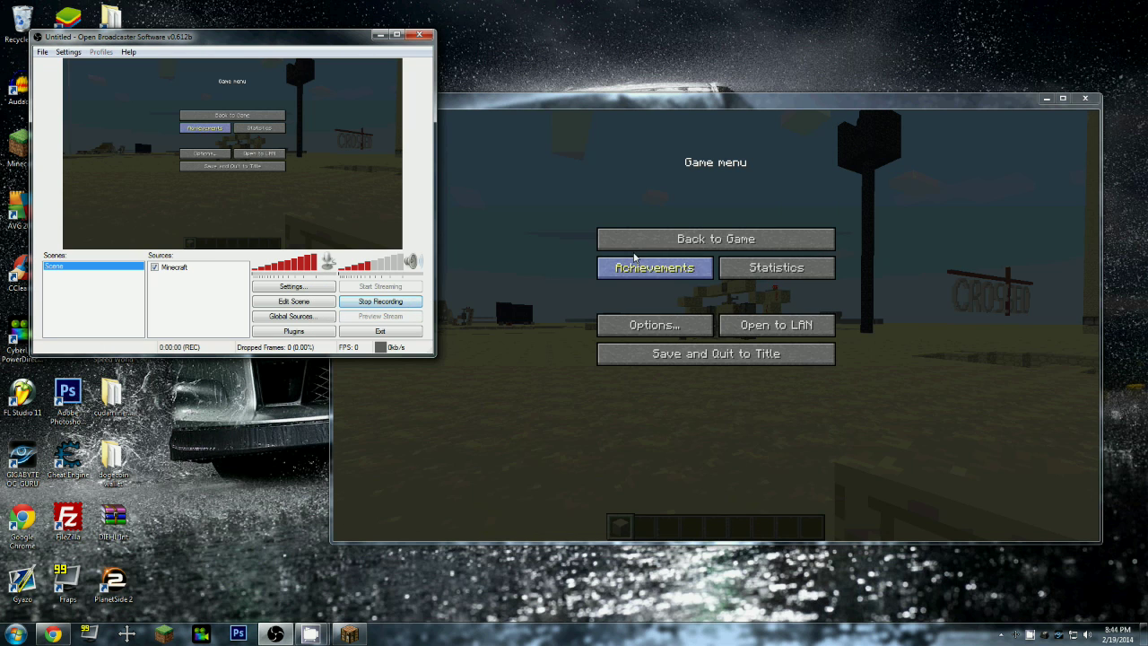
left_click(700, 242)
left_click(716, 239)
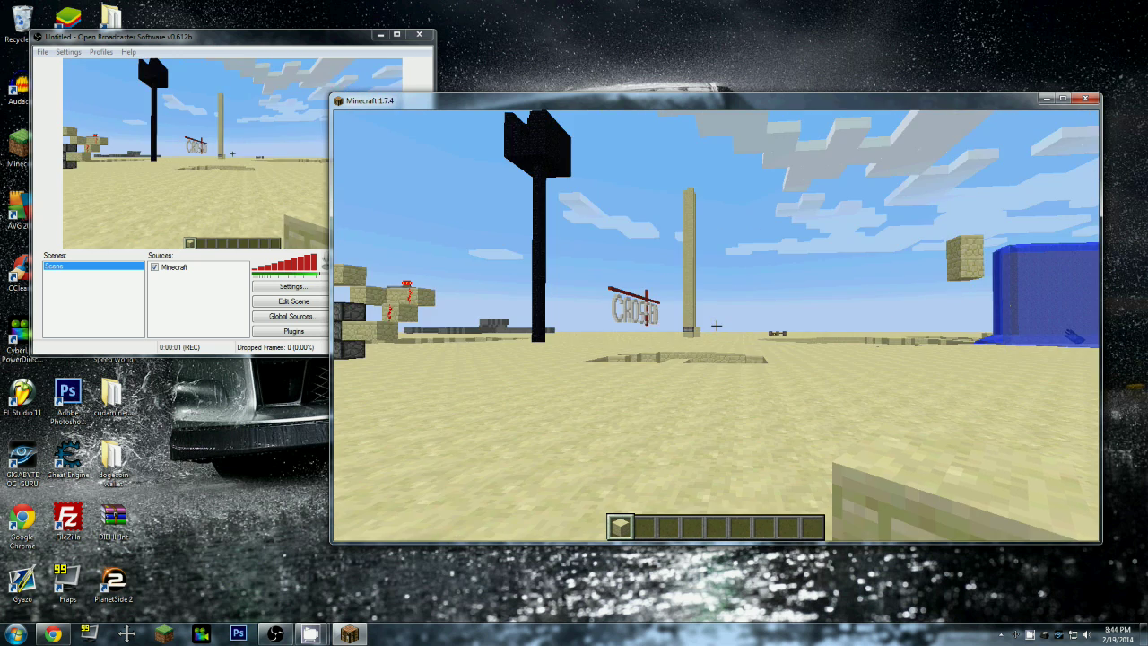
key("Escape")
left_click(254, 339)
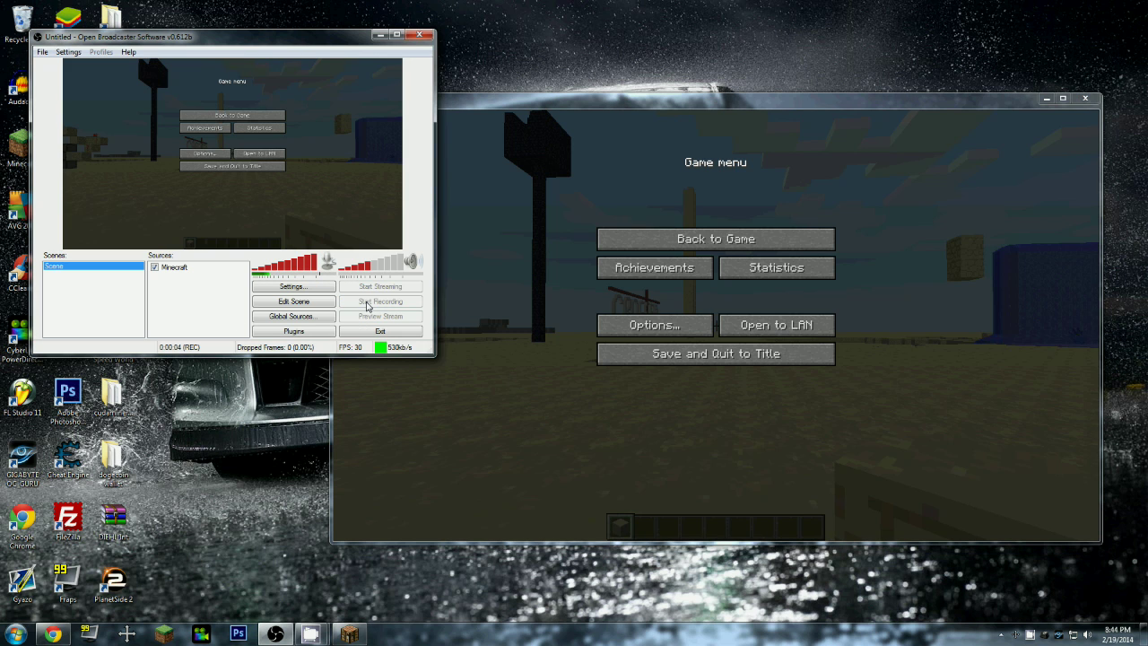
left_click(380, 301)
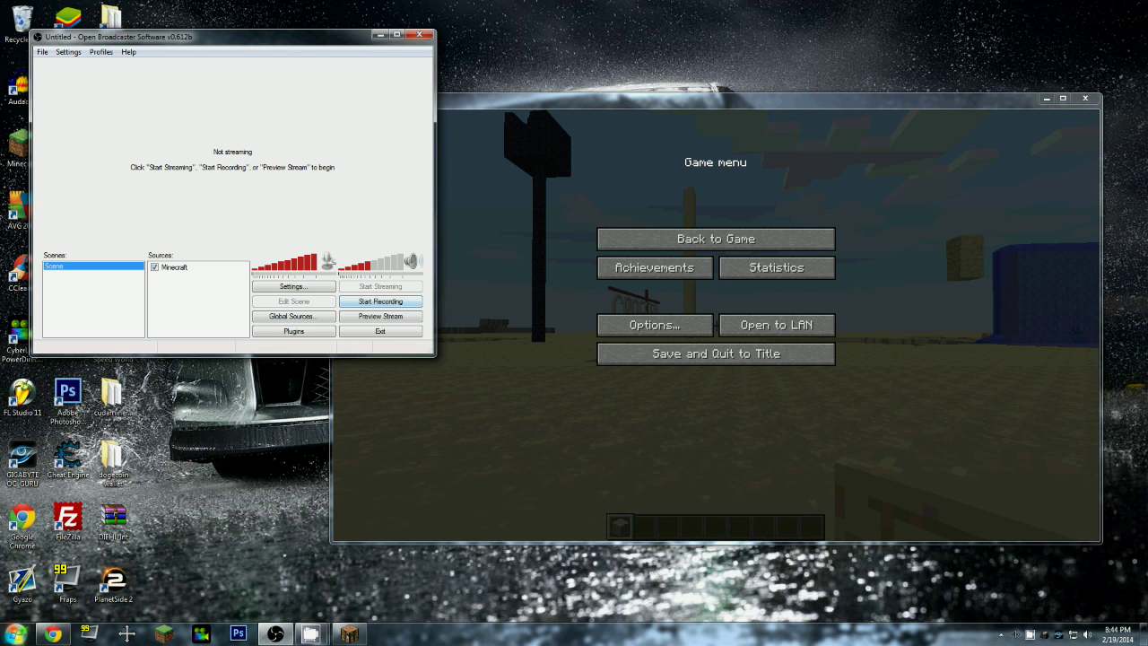
Search Windows for 'videos' and open the Videos library
key("super")
type("videos")
key("Return")
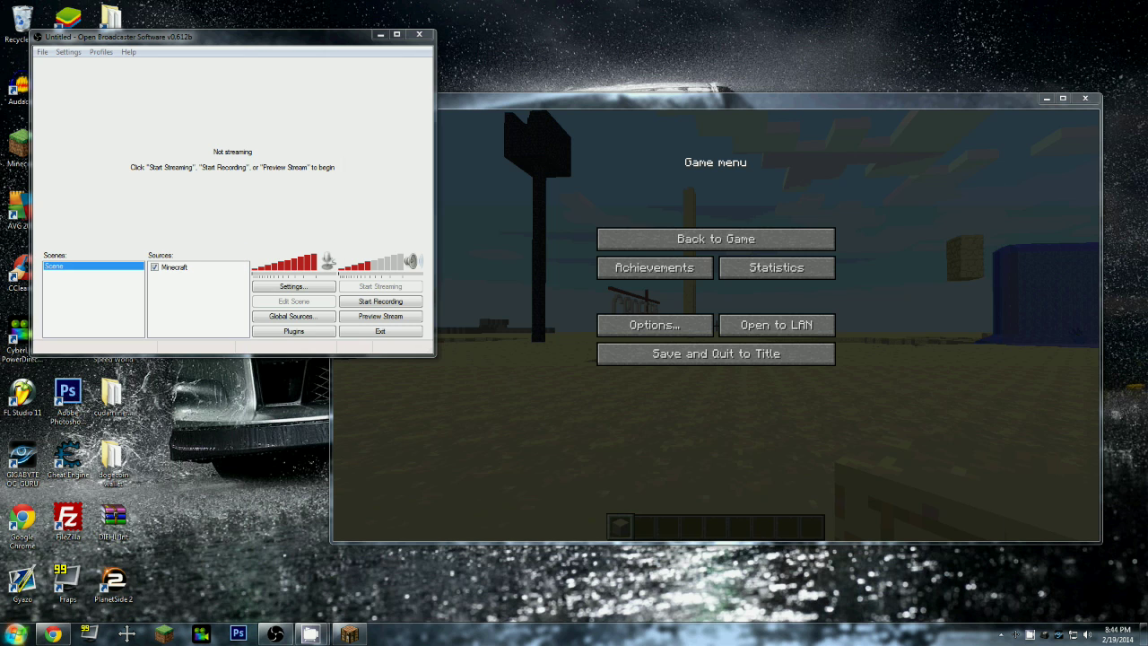
Open My Videos > YouTube, play the Test recording, and close the player
left_click(704, 232)
double_click(704, 231)
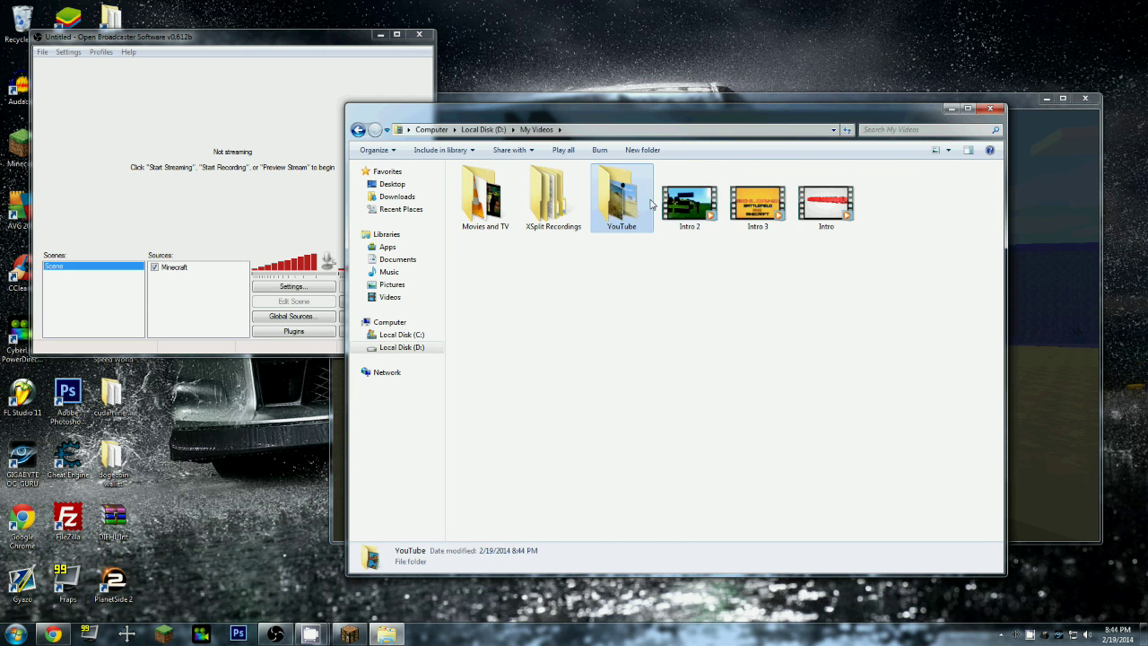
double_click(628, 215)
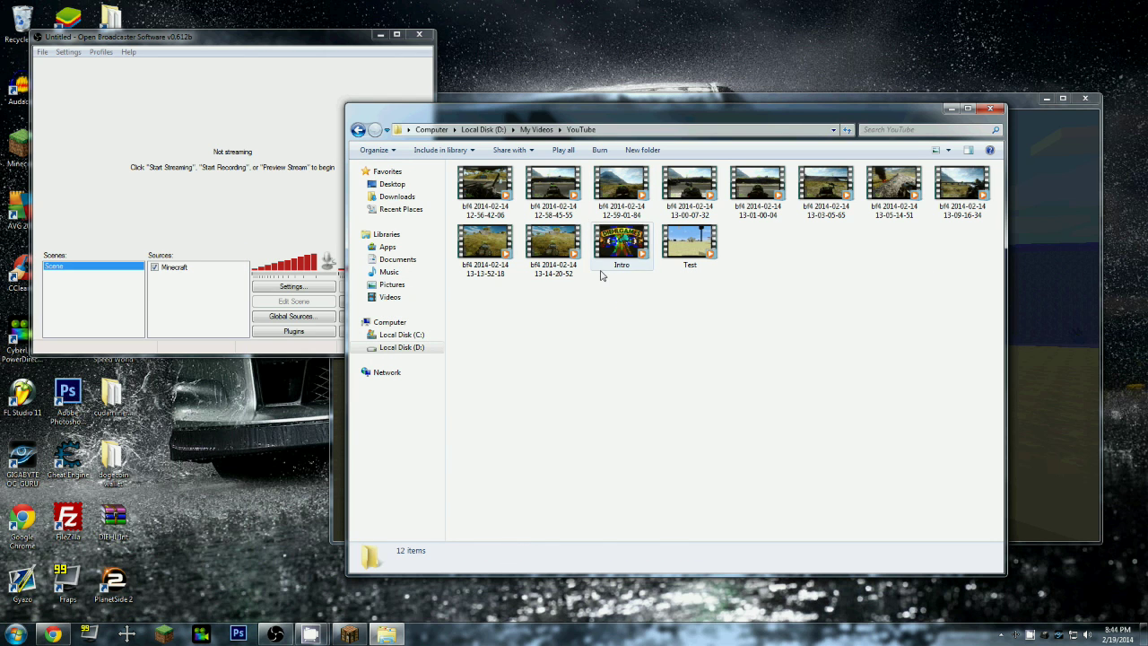
double_click(718, 247)
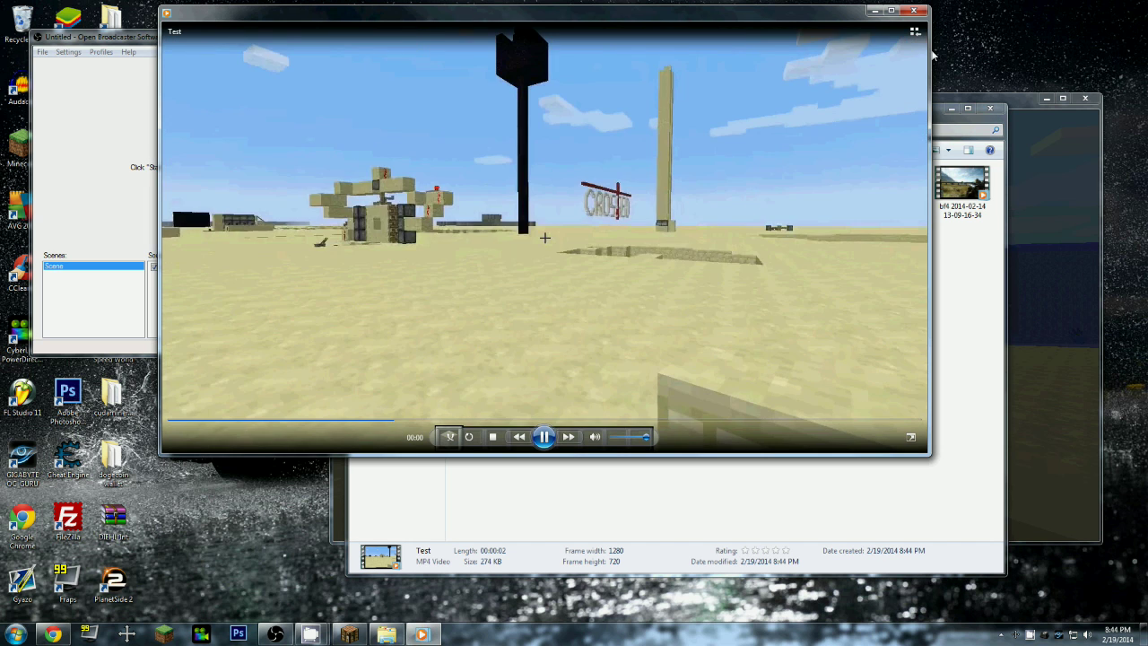
left_click(913, 10)
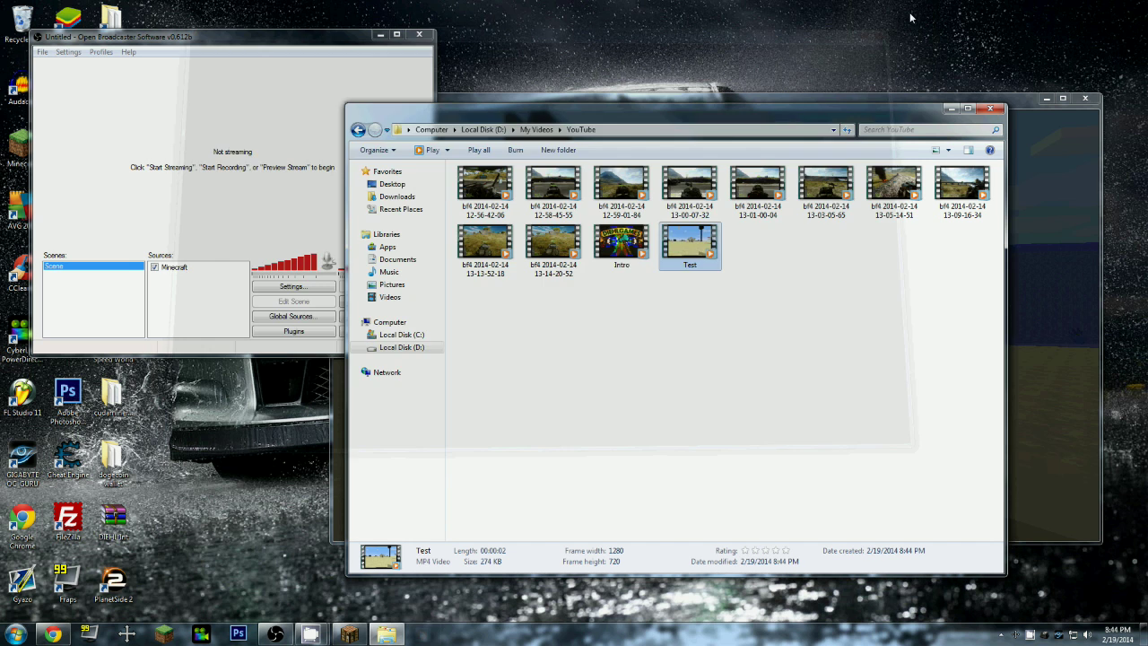
Deselect Test and switch between the OBS and YouTube folder windows
left_click(751, 410)
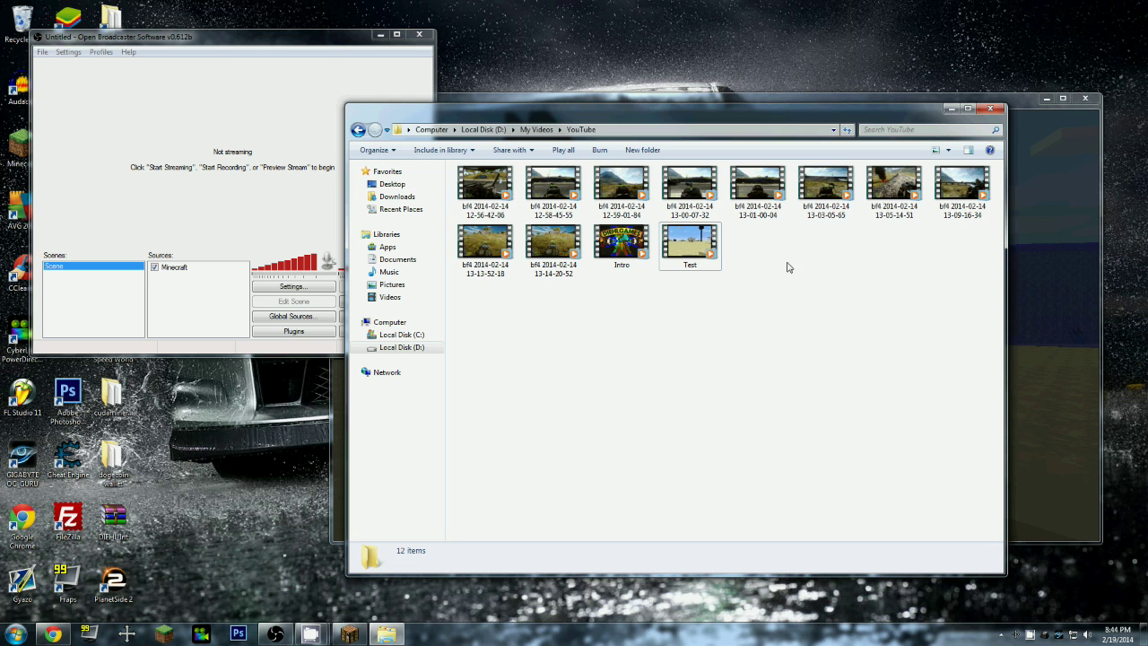
left_click(280, 193)
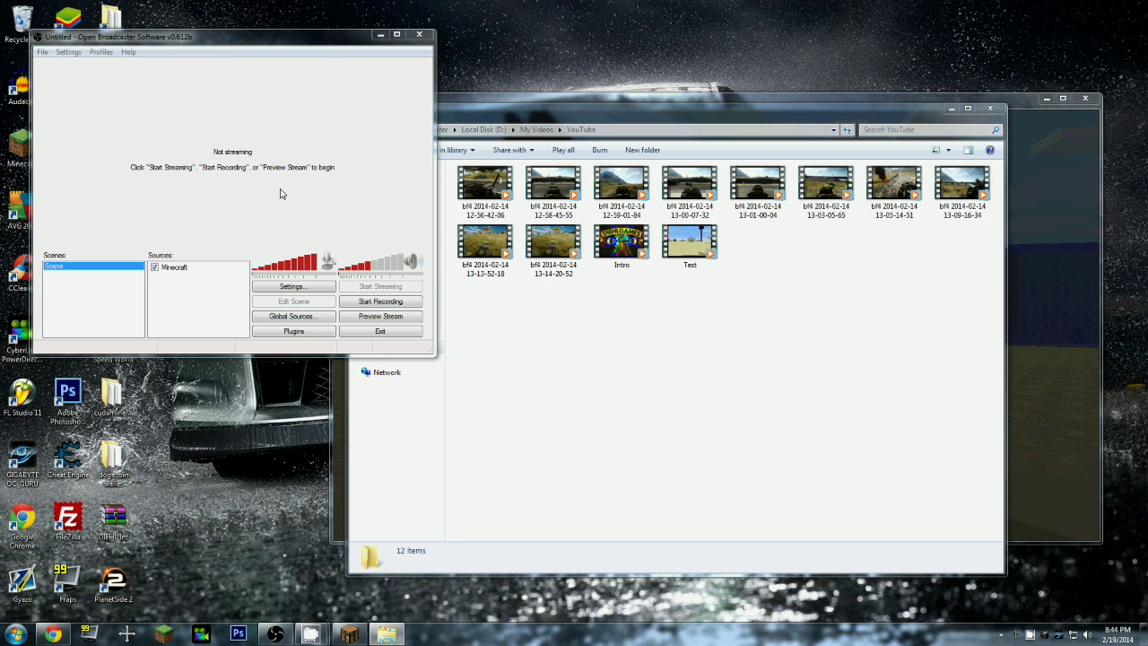
left_click(769, 308)
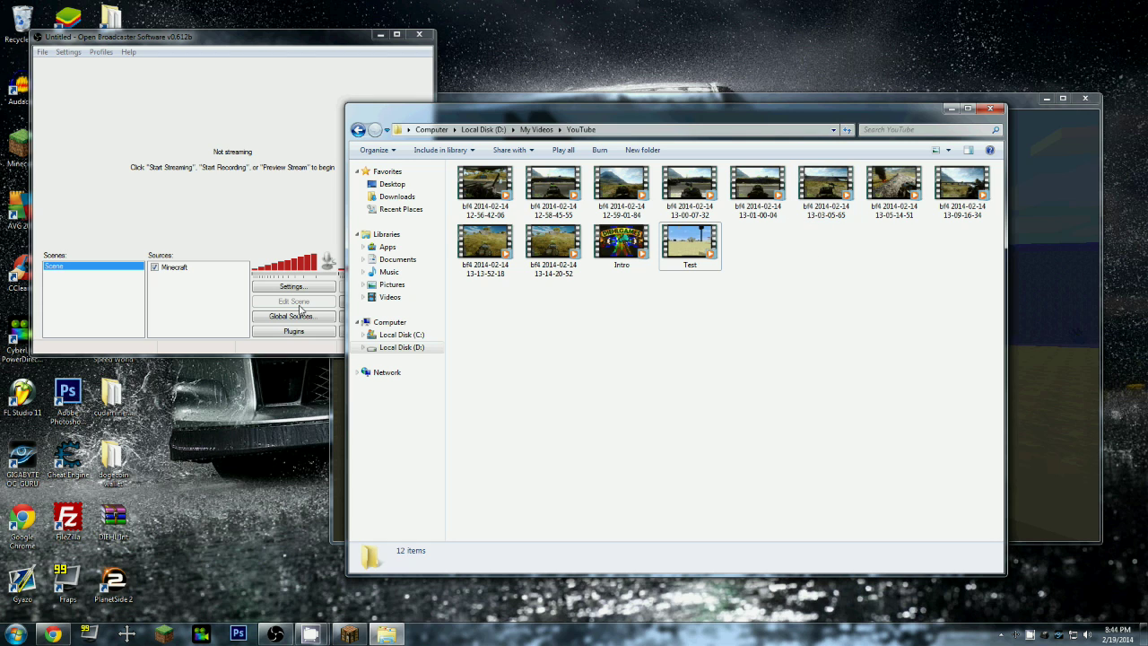
left_click(222, 172)
left_click(690, 322)
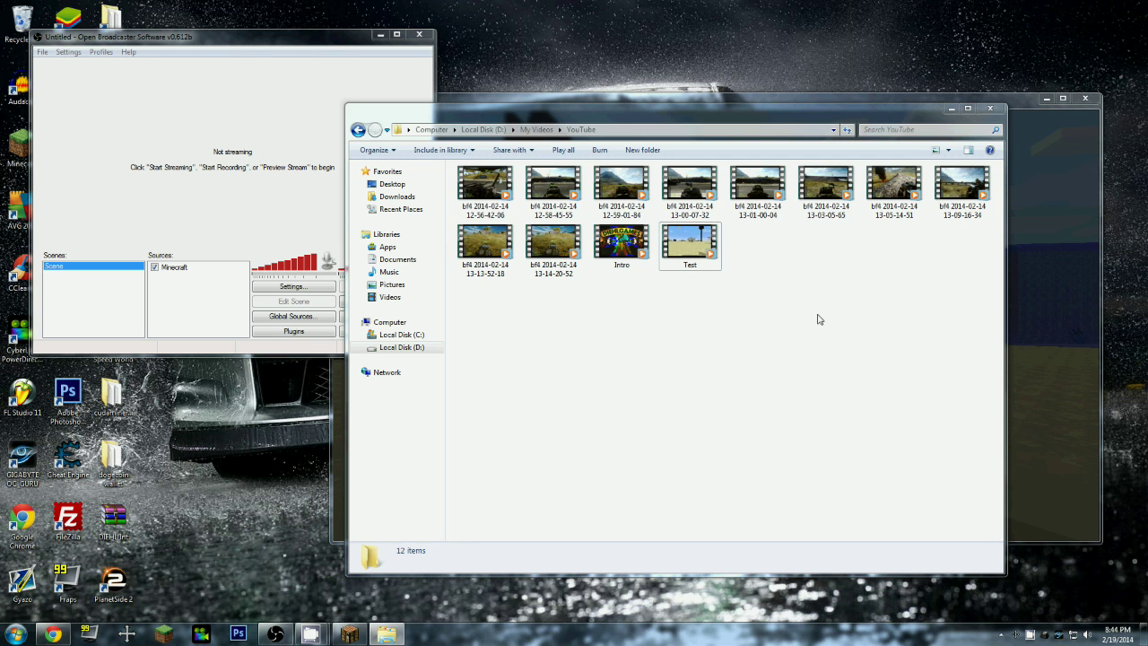
Close the YouTube folder window and return focus to the paused Minecraft 1.7.4 window
left_click(990, 108)
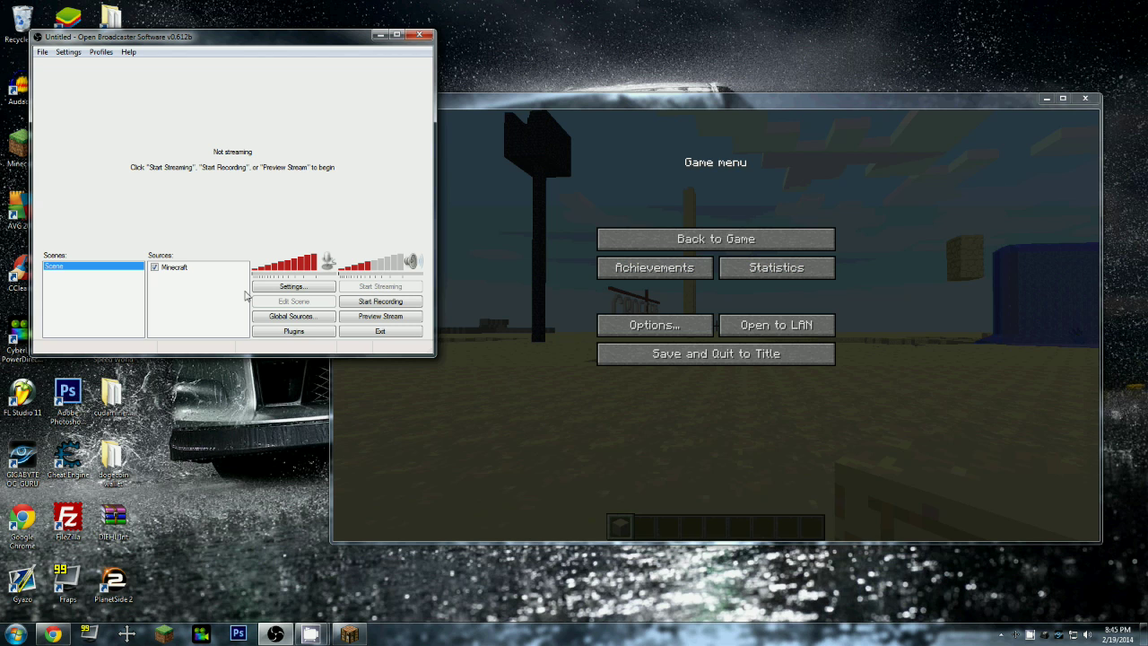
left_click(463, 286)
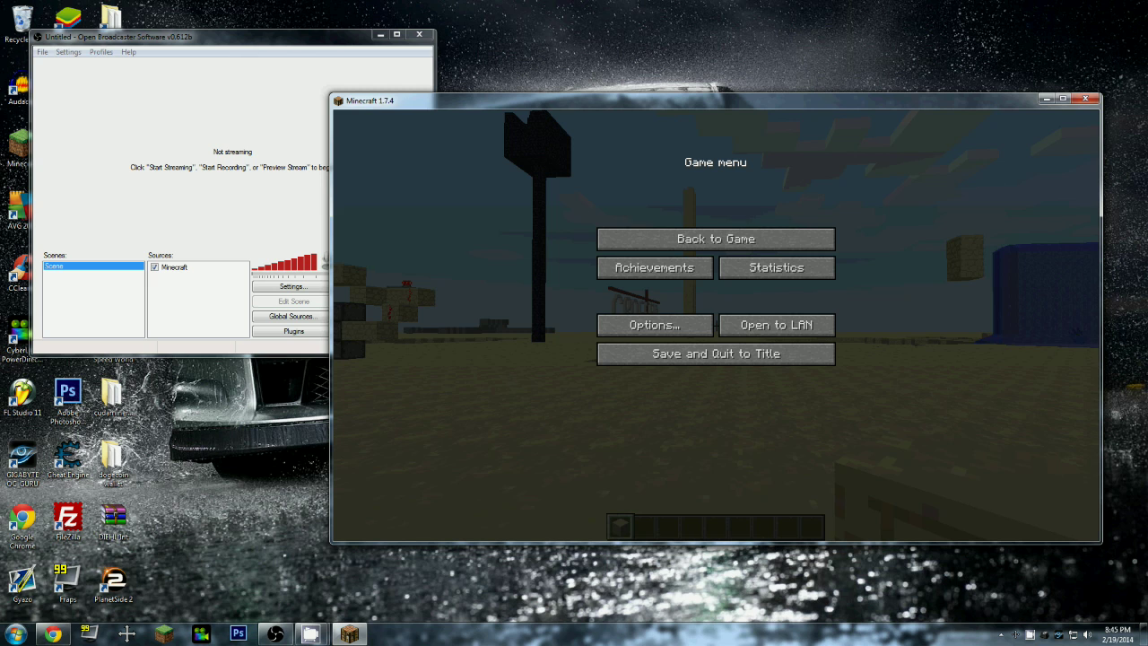